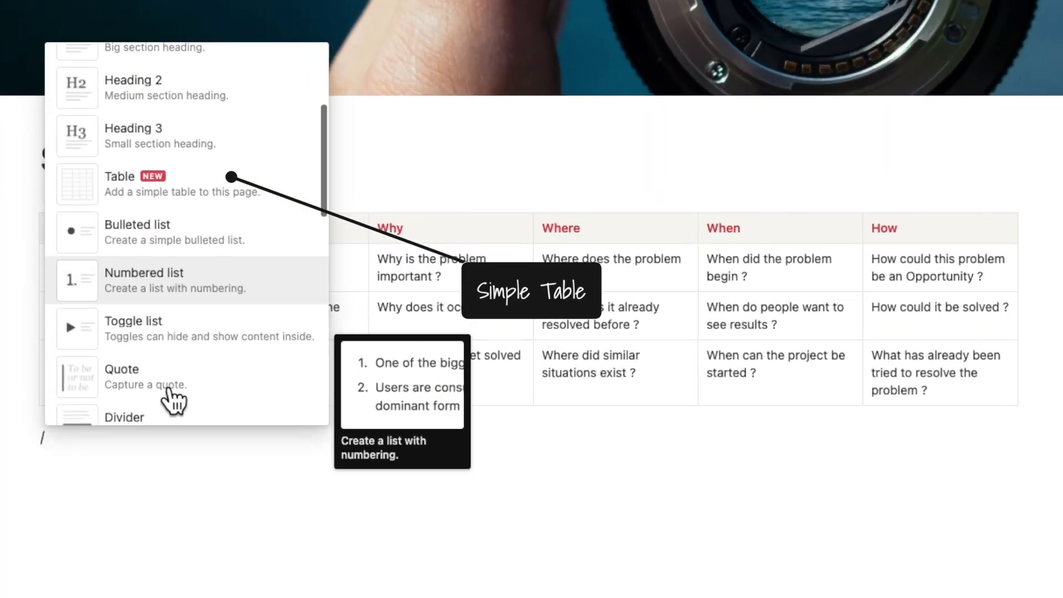
# - Move the 'What would we like to know ?' row and drag the What column after Who, then check the database options
pyautogui.scroll(-10, 173, 399)
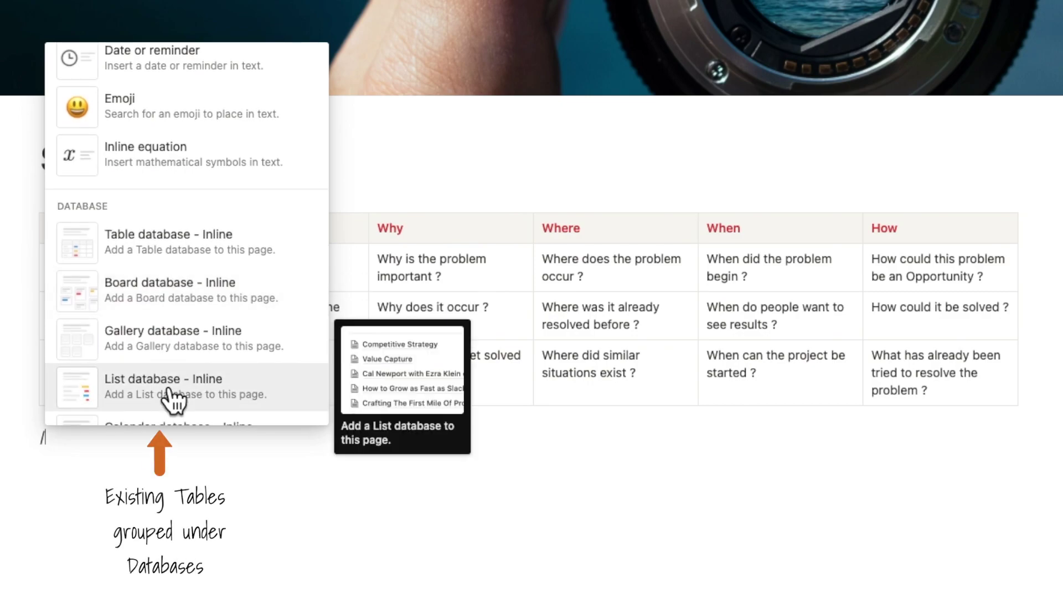
pyautogui.scroll(-2, 174, 400)
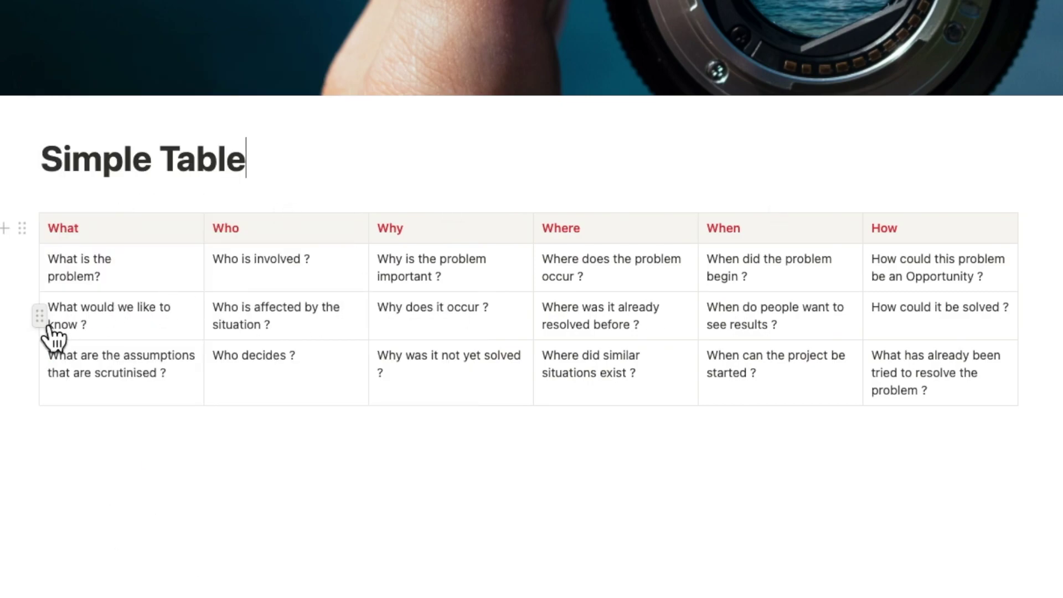
pyautogui.moveTo(50, 330)
pyautogui.mouseDown()
pyautogui.moveTo(45, 278)
pyautogui.moveTo(50, 329)
pyautogui.mouseUp()
pyautogui.moveTo(121, 213); pyautogui.dragTo(145, 222)
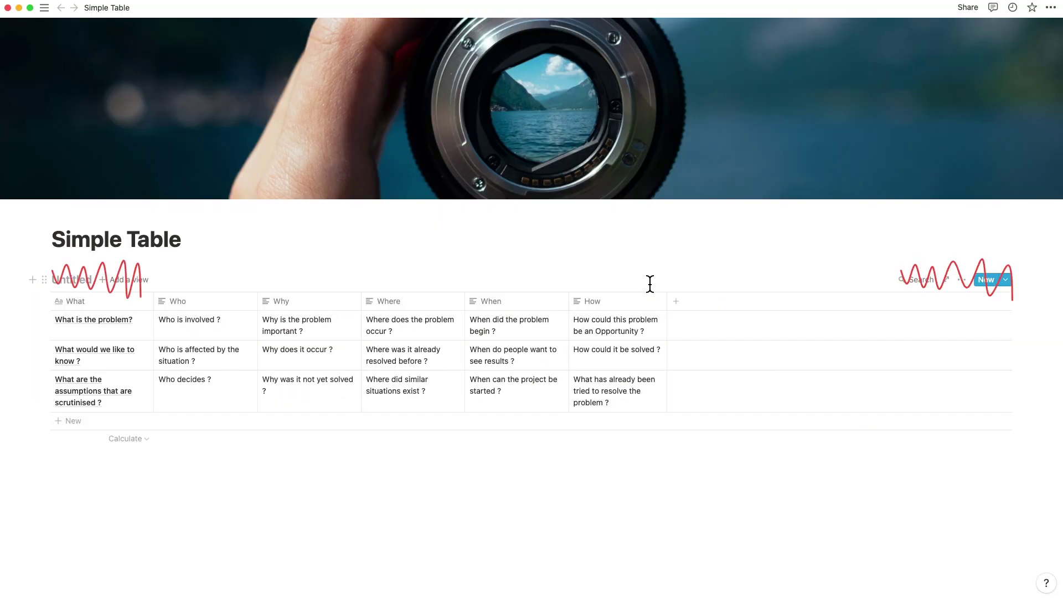
pyautogui.click(962, 279)
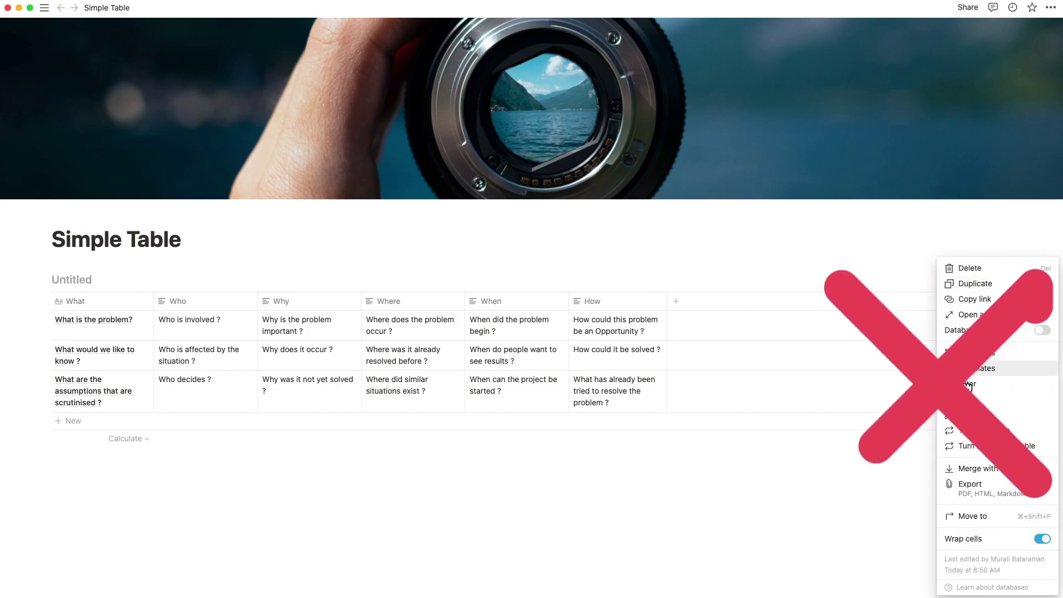
pyautogui.click(650, 284)
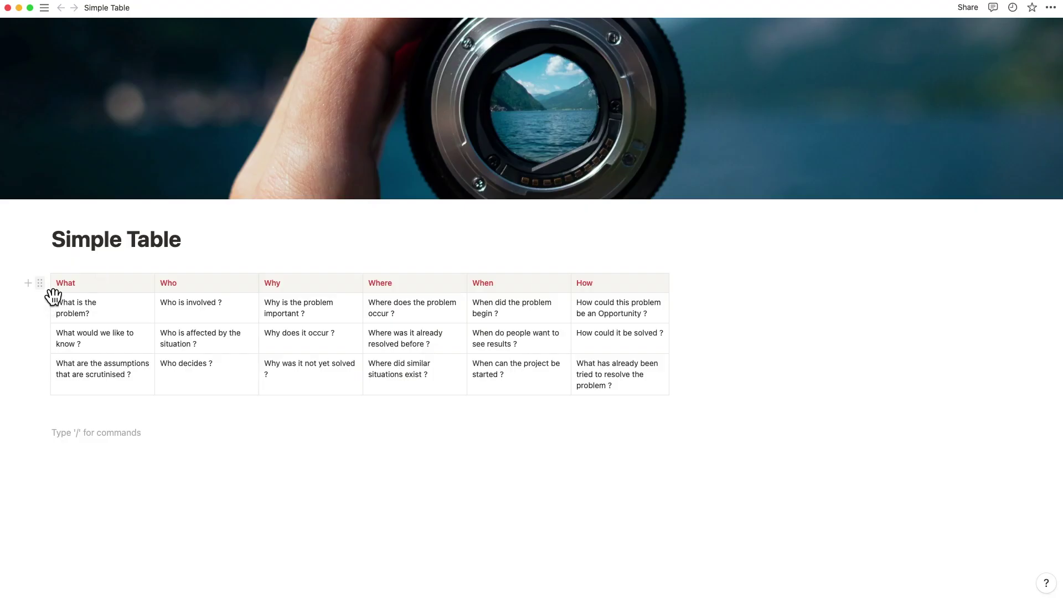
# - Turn the question table into a database and turn on Wrap cells
pyautogui.click(40, 284)
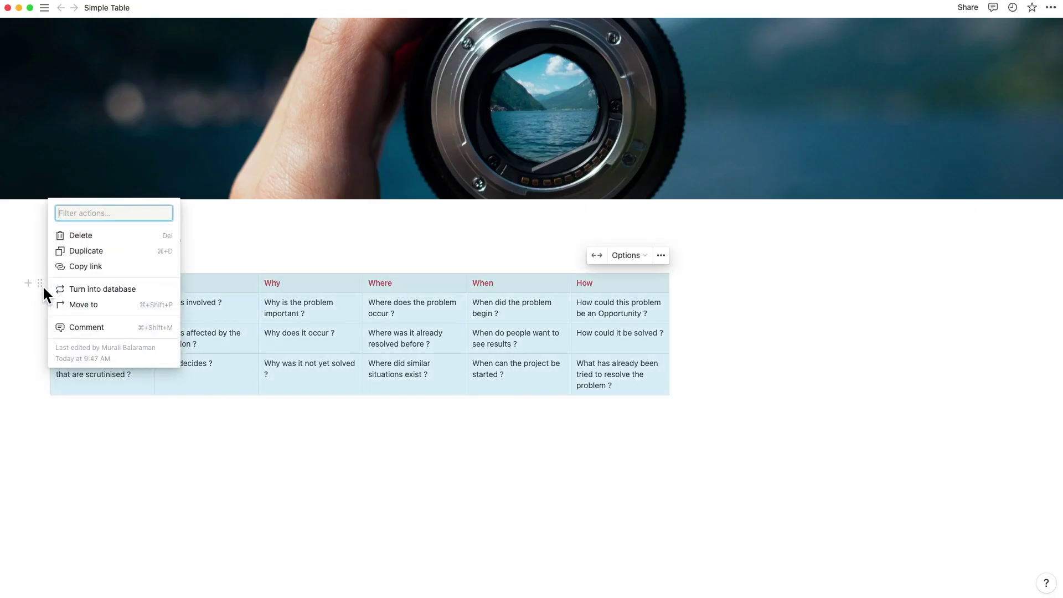
pyautogui.click(69, 289)
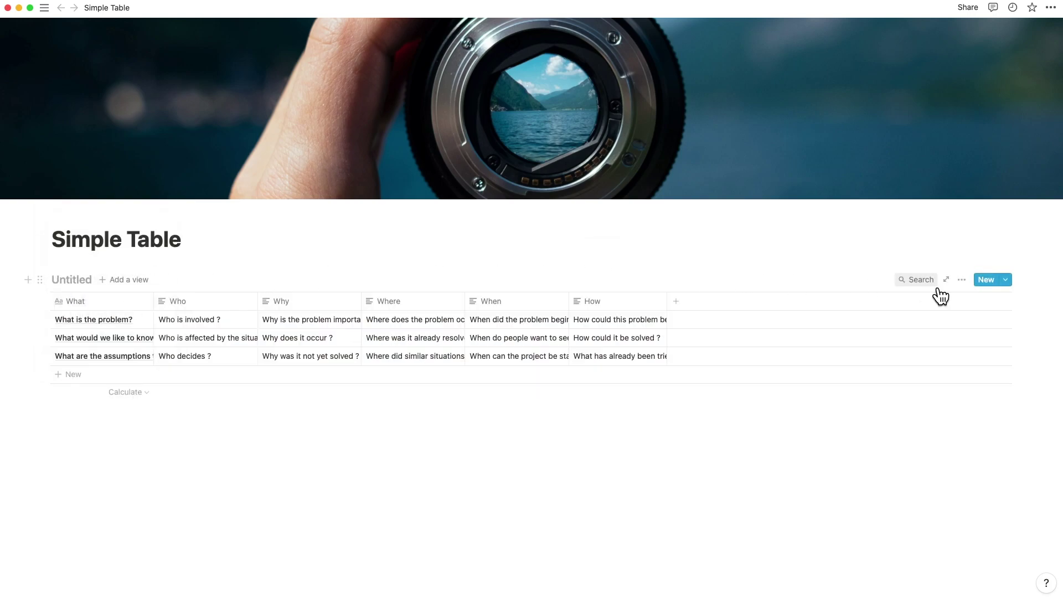
pyautogui.click(962, 280)
pyautogui.click(1042, 539)
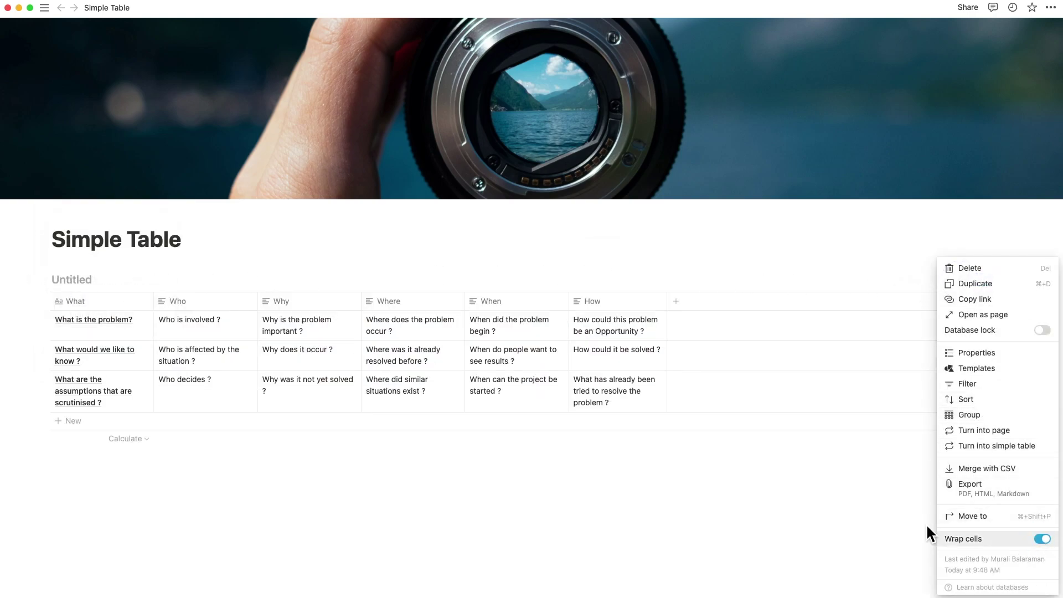
# - Toggle the header row and the header column on the table
pyautogui.click(51, 282)
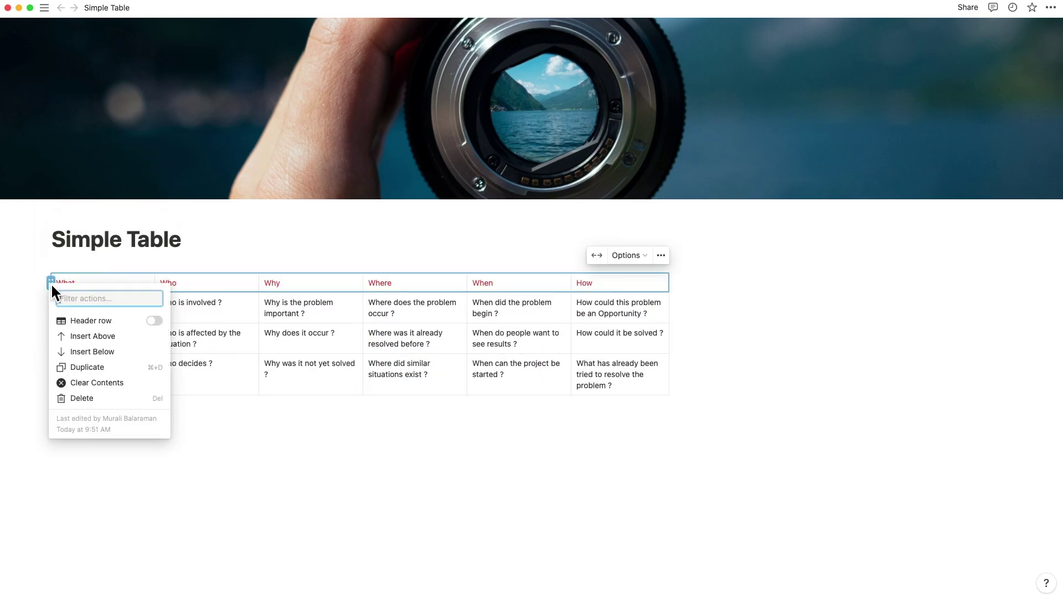
pyautogui.click(151, 316)
pyautogui.click(104, 274)
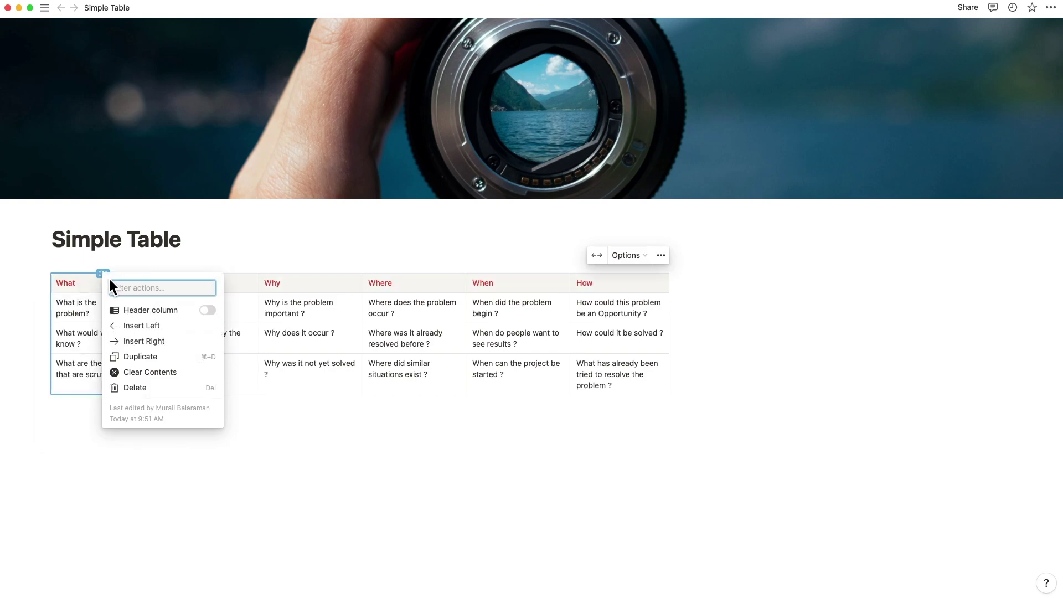
pyautogui.click(208, 310)
pyautogui.click(263, 257)
# - Make the 'Who is involved ?' cell text bold
pyautogui.click(161, 308)
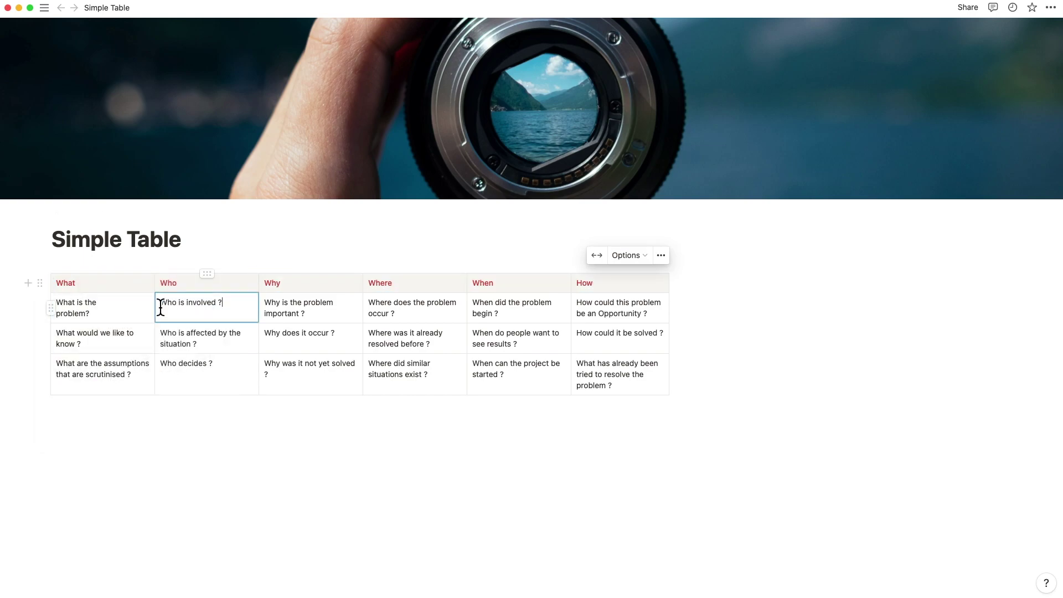
pyautogui.tripleClick(235, 306)
pyautogui.click(241, 282)
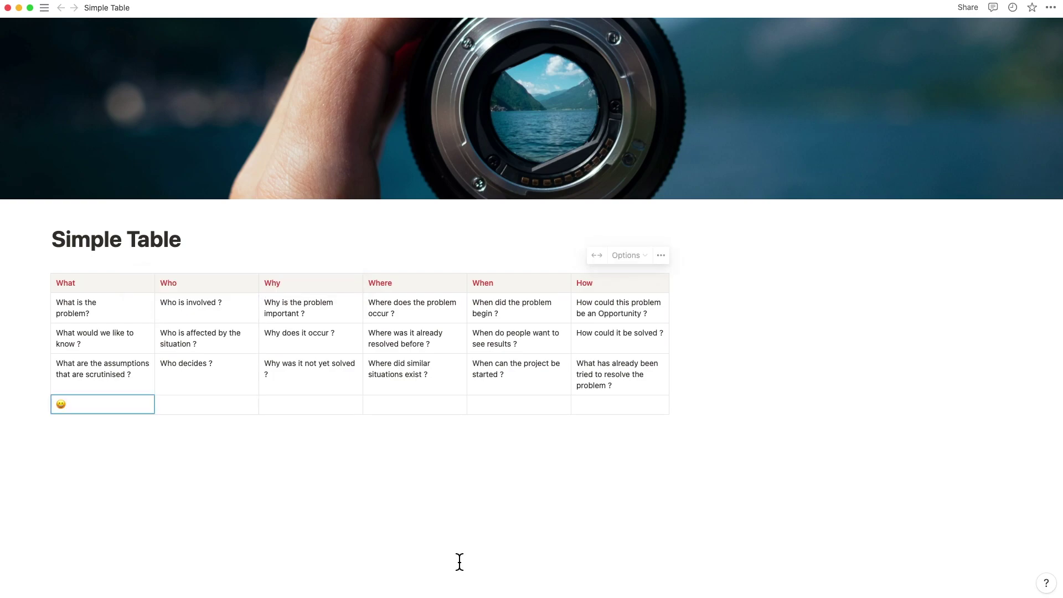
# - Insert a Today date mention and a person mention in a cell, then comment on the cell text
pyautogui.write('@')
pyautogui.click(117, 443)
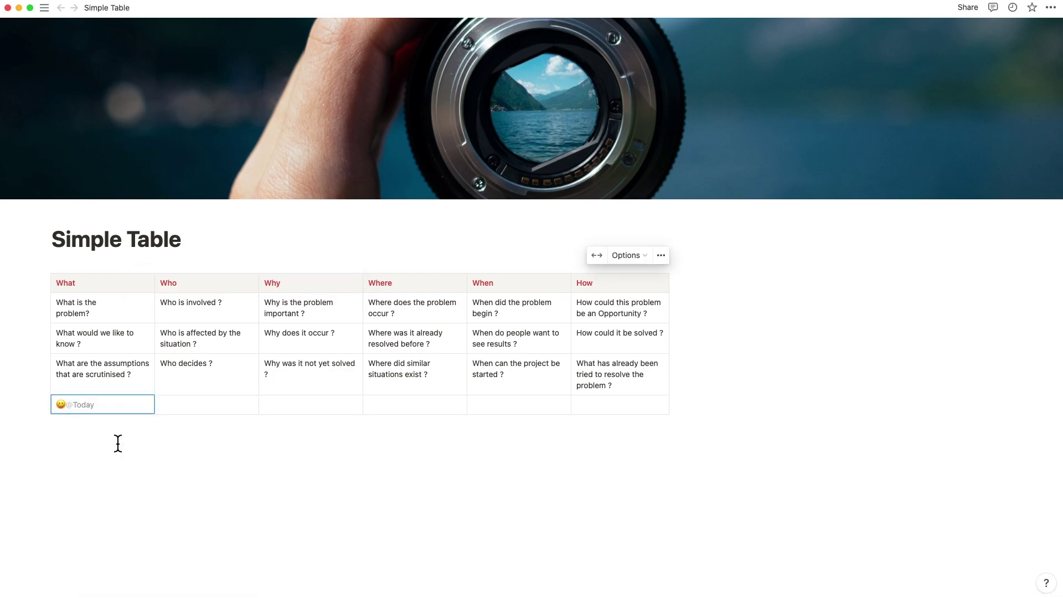
pyautogui.write('@')
pyautogui.click(144, 498)
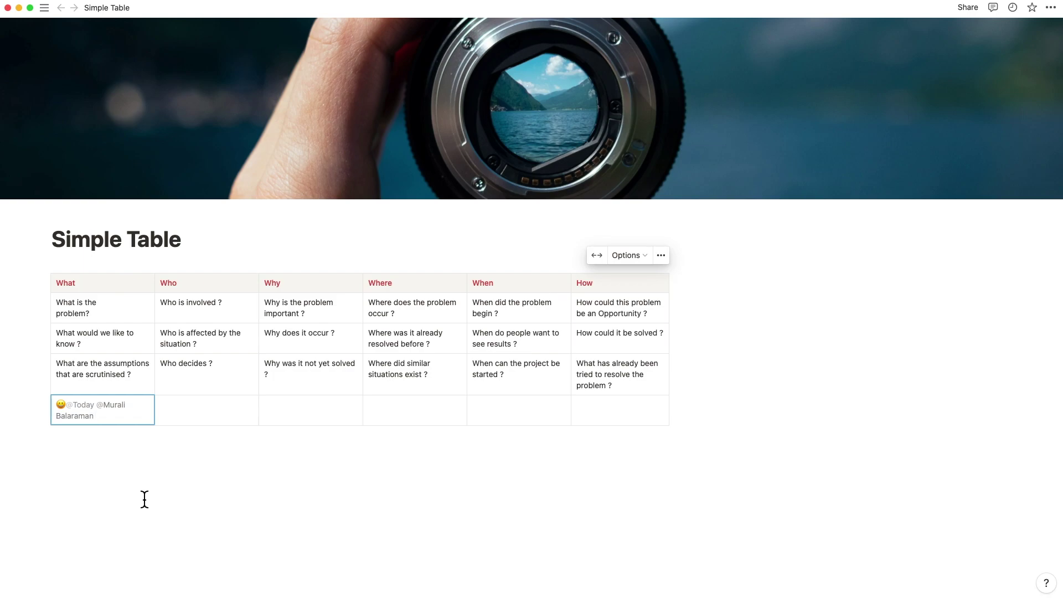
pyautogui.moveTo(61, 407); pyautogui.dragTo(104, 416)
pyautogui.click(91, 386)
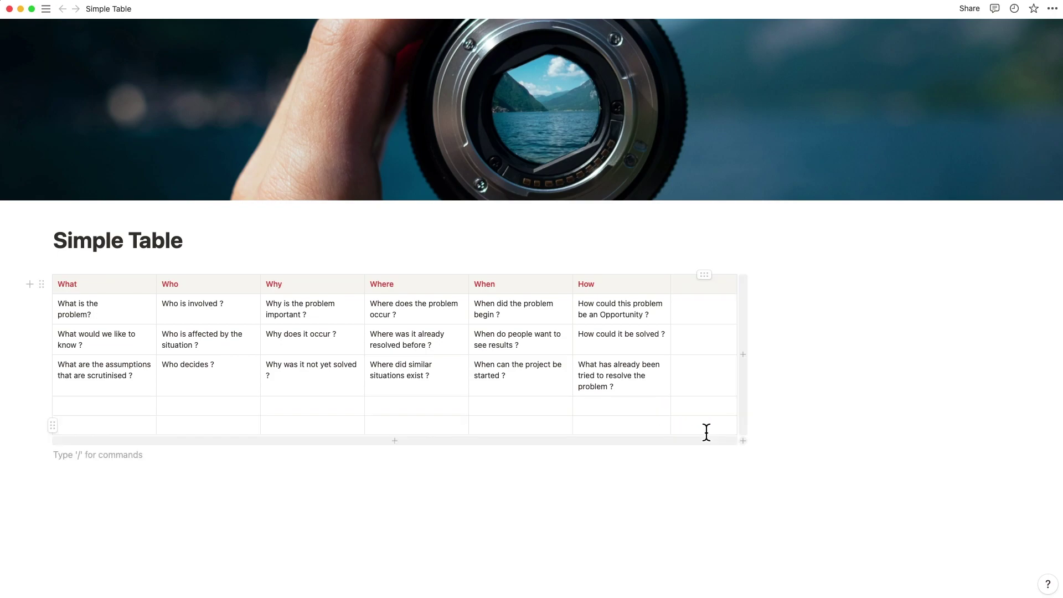
# - Add a row and column, go full width, resize the Who and Why columns, then shrink back to six columns
pyautogui.click(410, 447)
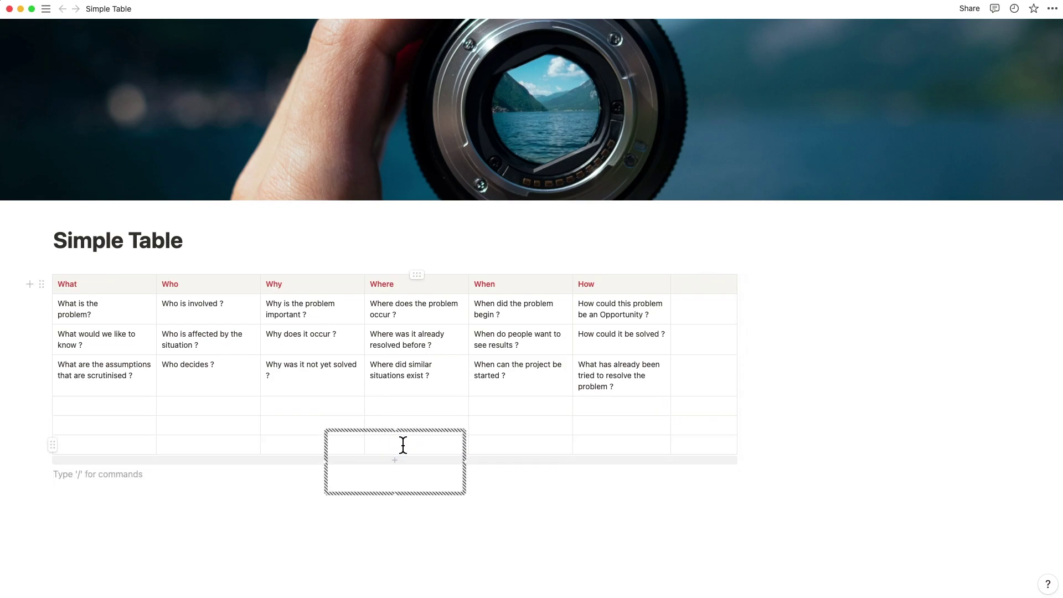
pyautogui.click(750, 373)
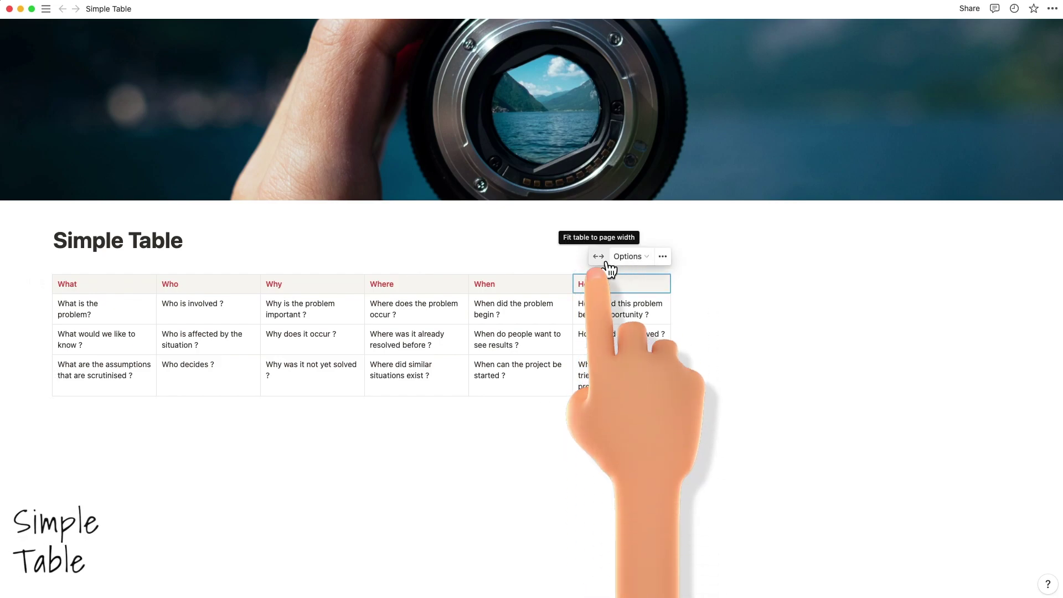
pyautogui.click(606, 264)
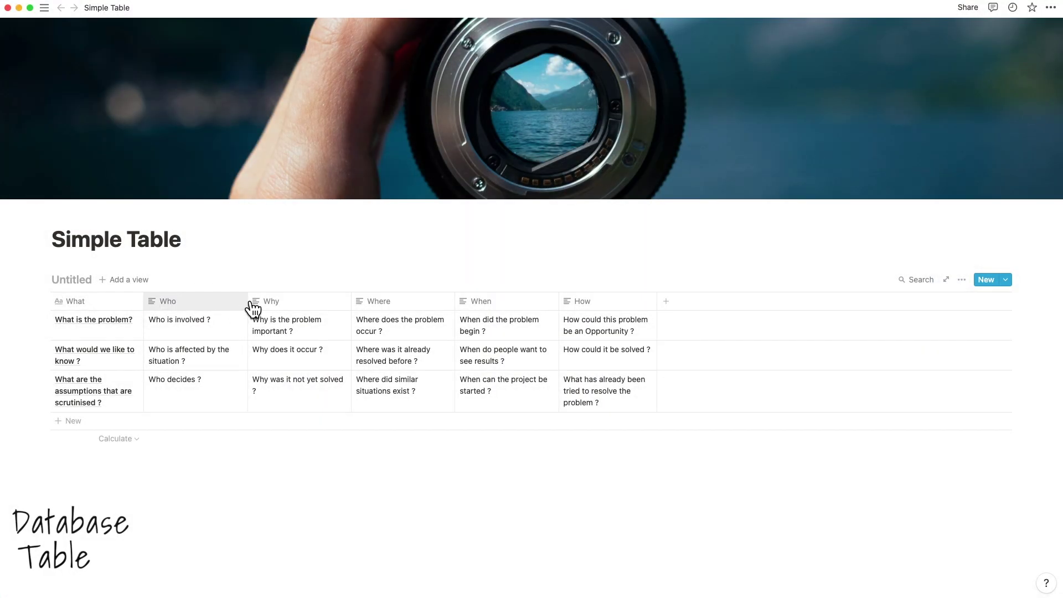
pyautogui.moveTo(247, 304); pyautogui.dragTo(232, 304)
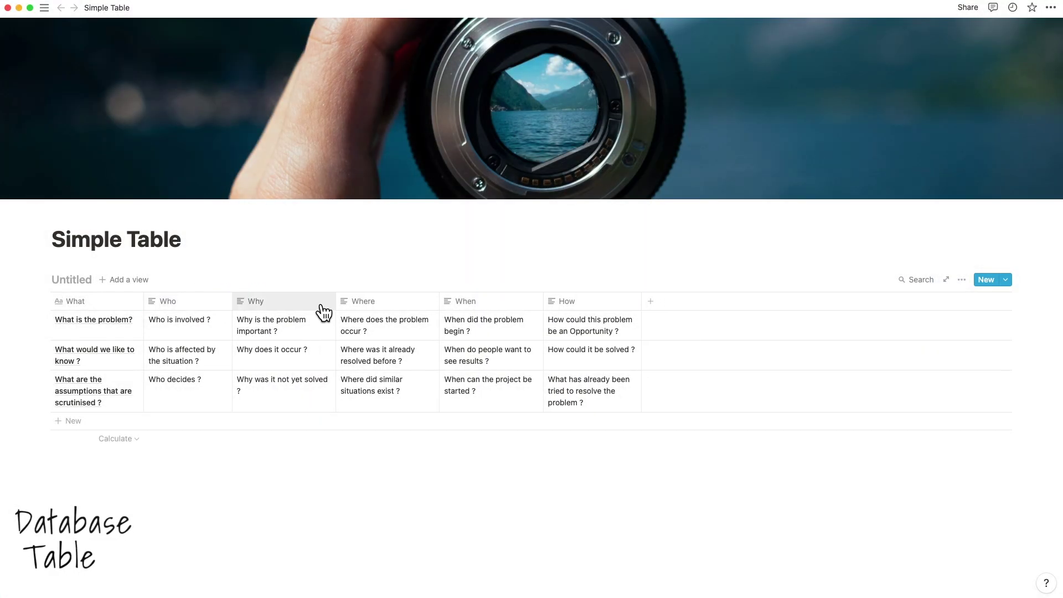
pyautogui.moveTo(336, 304); pyautogui.dragTo(361, 301)
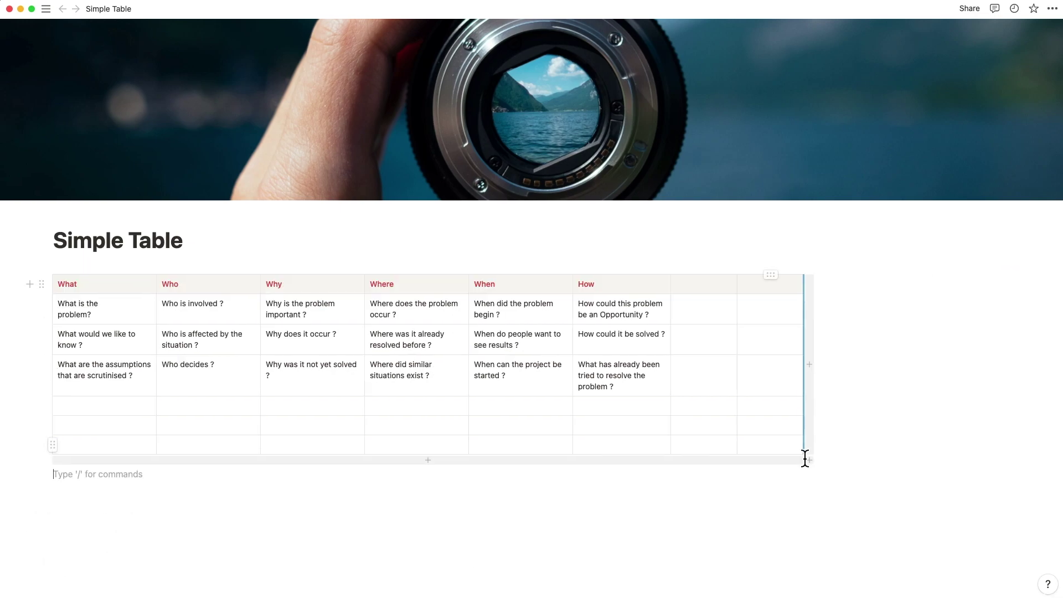
pyautogui.moveTo(809, 459); pyautogui.dragTo(681, 417)
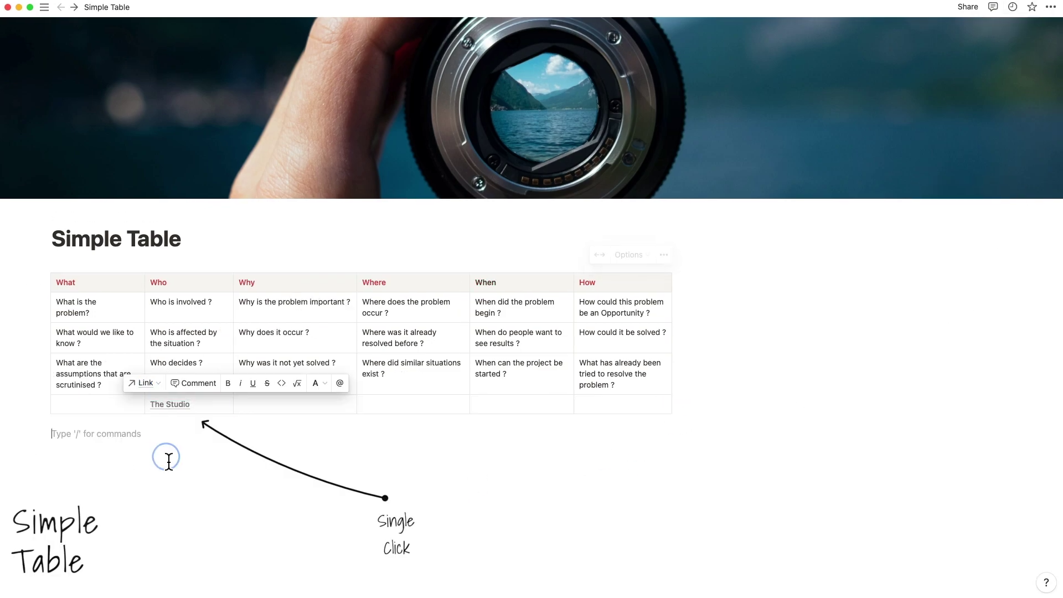
# - Open The Studio link from its cell, then copy the Excel question grid B3:G6
pyautogui.click(167, 454)
pyautogui.click(173, 416)
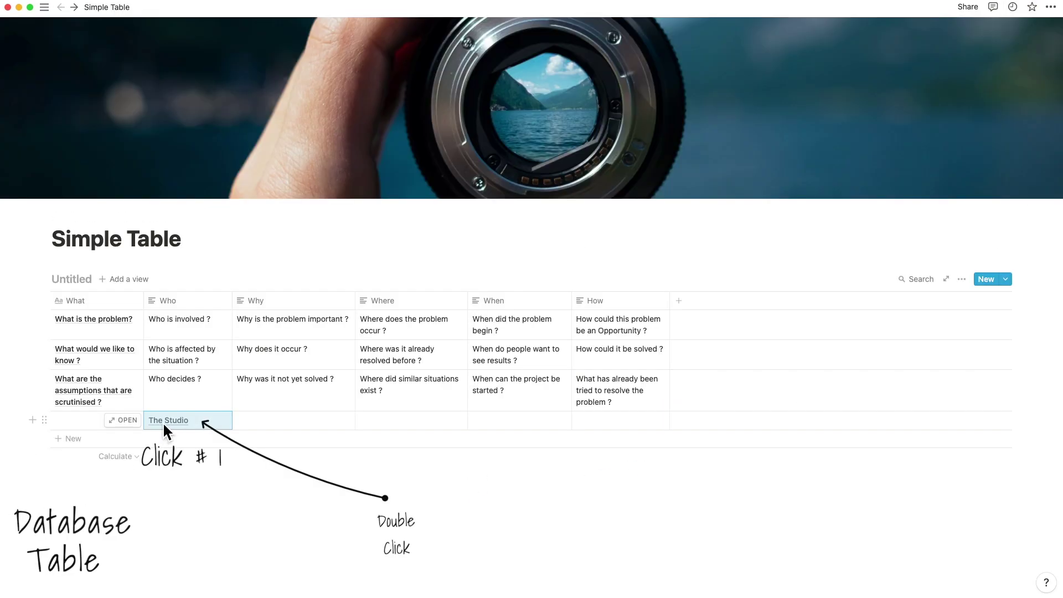
pyautogui.click(165, 427)
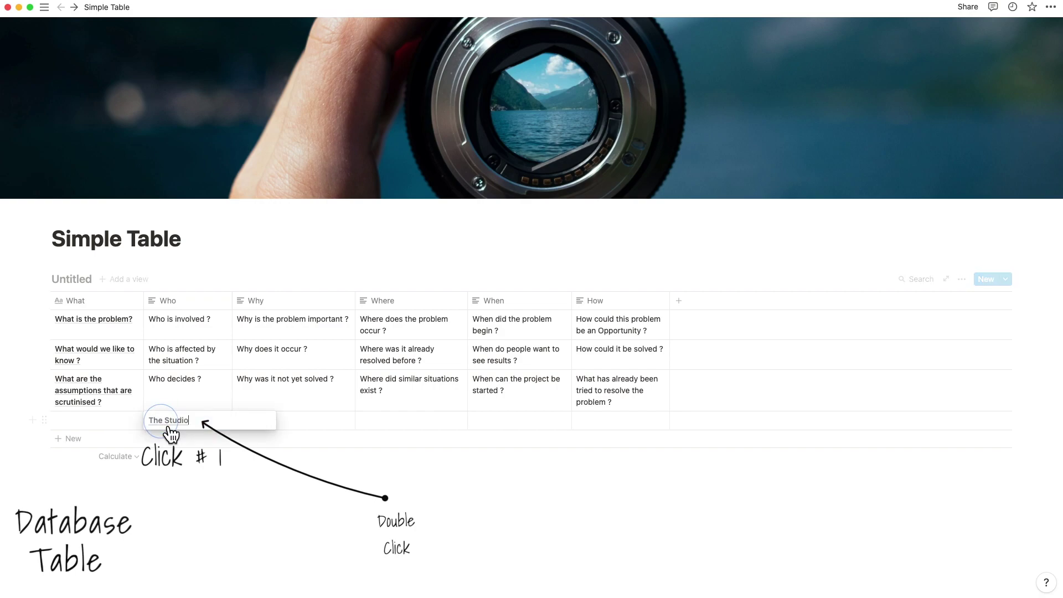
pyautogui.click(169, 430)
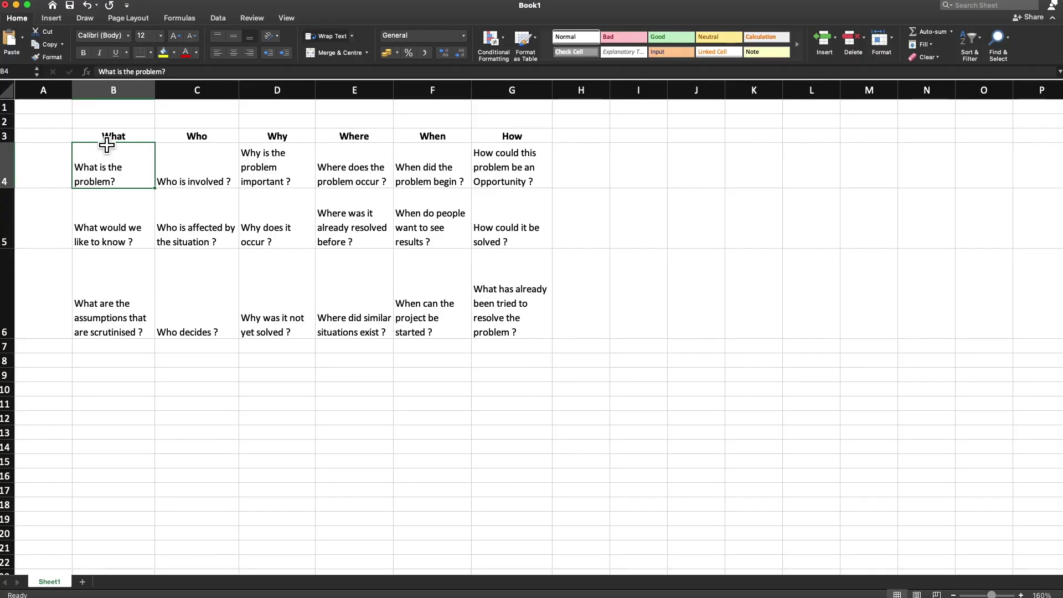
pyautogui.moveTo(107, 141); pyautogui.dragTo(518, 318)
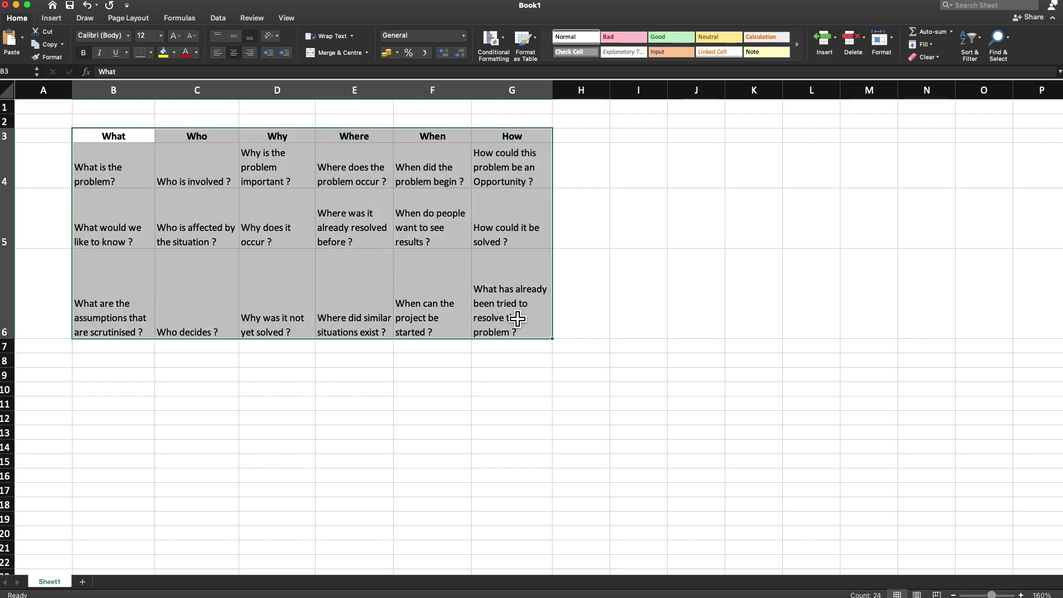
pyautogui.press('super+c')
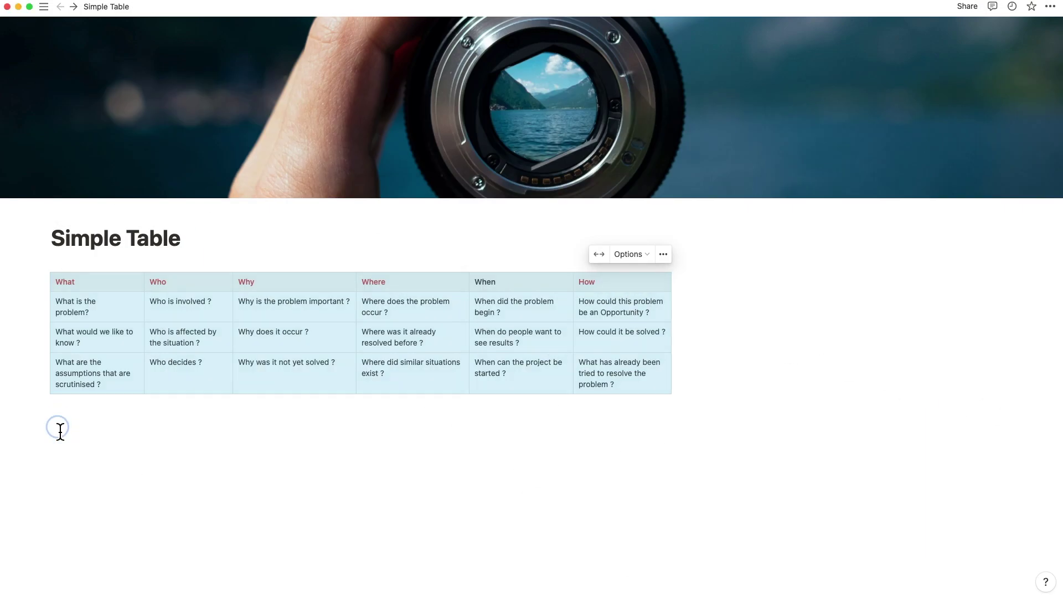
# - Paste the Excel question grid below the table as a simple table, then insert an empty table
pyautogui.click(60, 430)
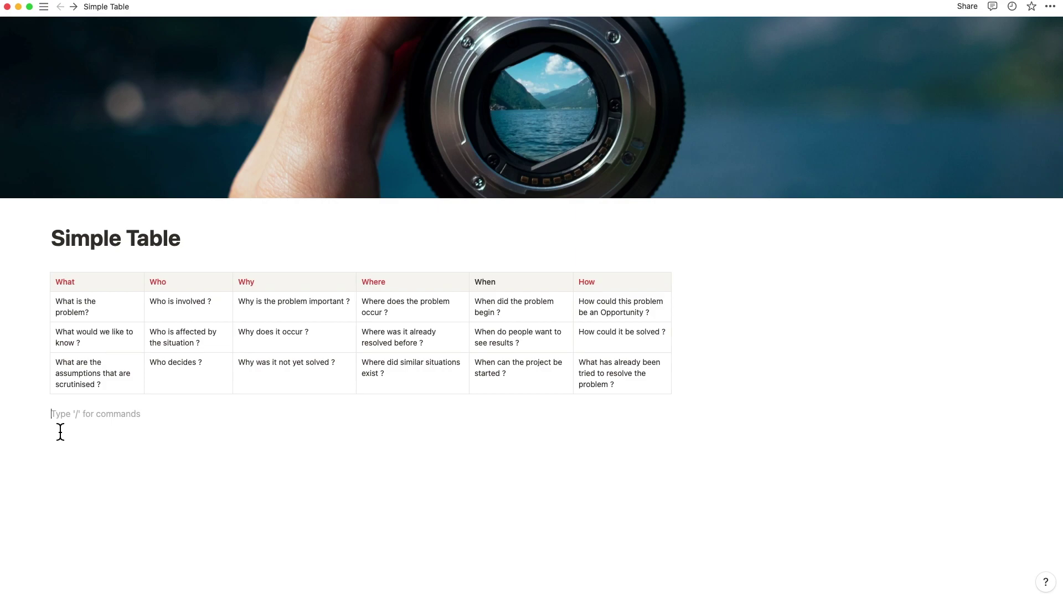
pyautogui.press('super+v')
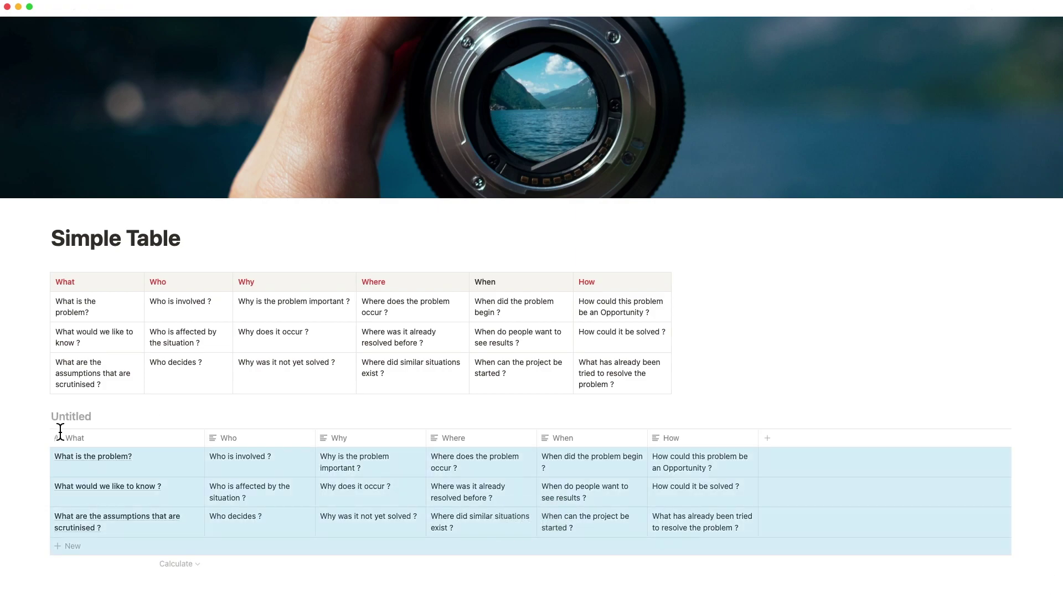
pyautogui.click(44, 417)
pyautogui.click(99, 443)
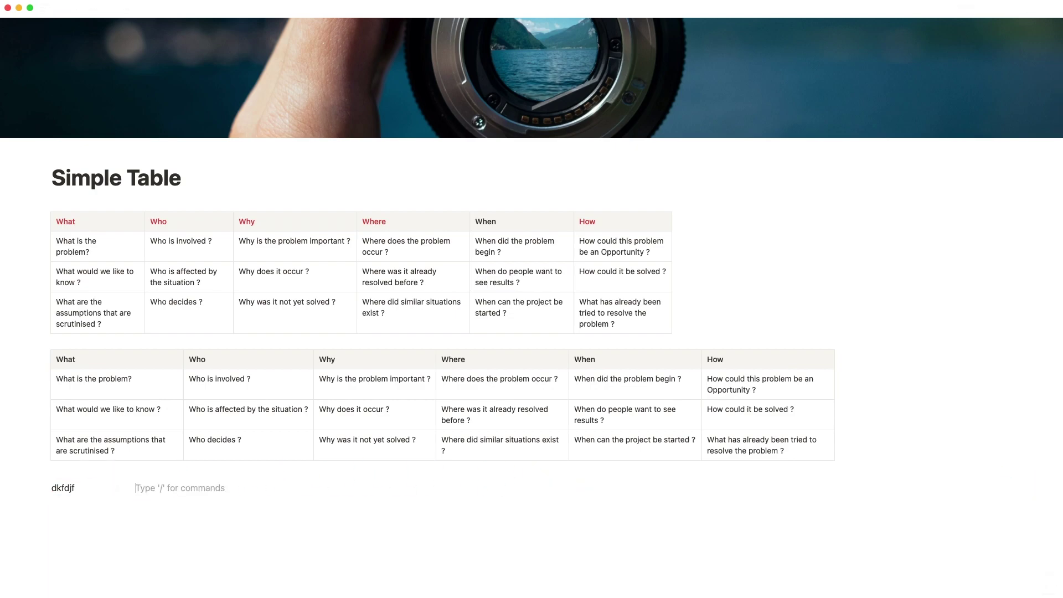
pyautogui.write('/')
pyautogui.click(190, 451)
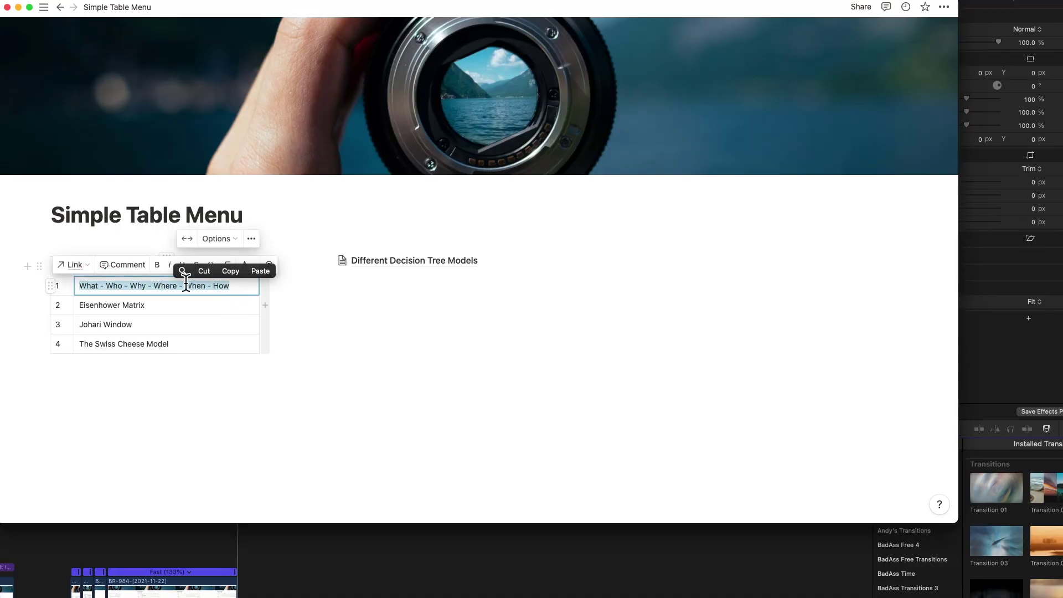
# - Link the first menu row's text to the WWWWWH page
pyautogui.click(74, 266)
pyautogui.press('super+v')
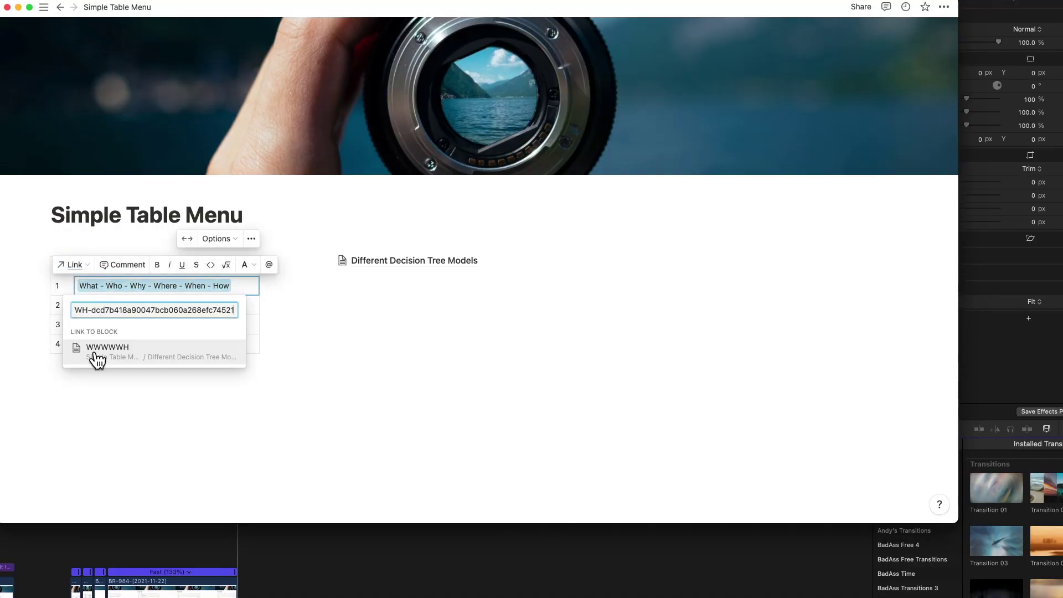
pyautogui.click(95, 353)
pyautogui.click(110, 290)
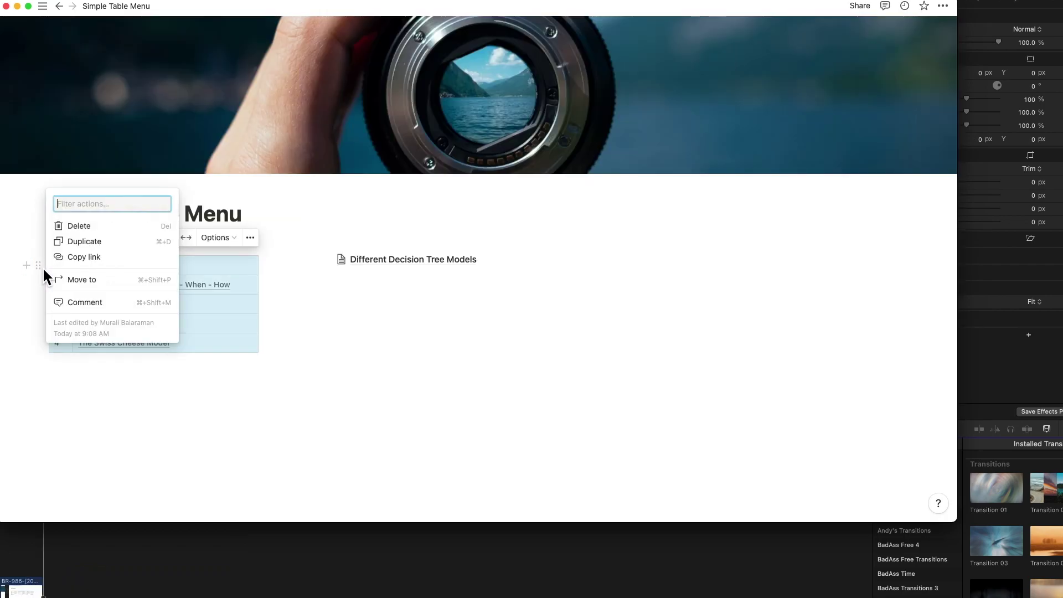
# - Duplicate the menu table and move the copy to the WWWWWH page
pyautogui.click(77, 245)
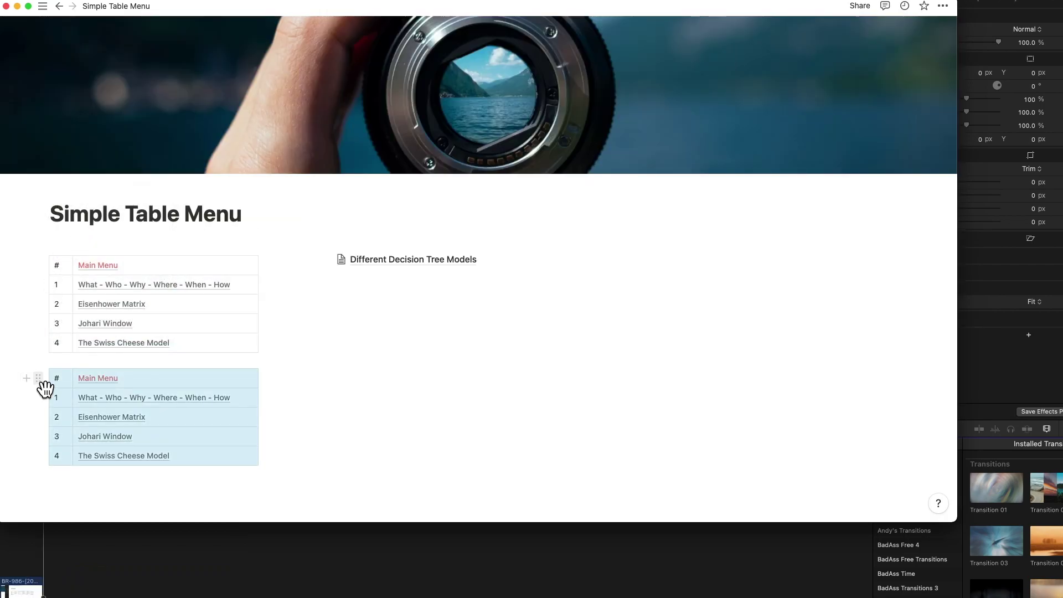
pyautogui.click(41, 382)
pyautogui.click(74, 394)
pyautogui.press('super+v')
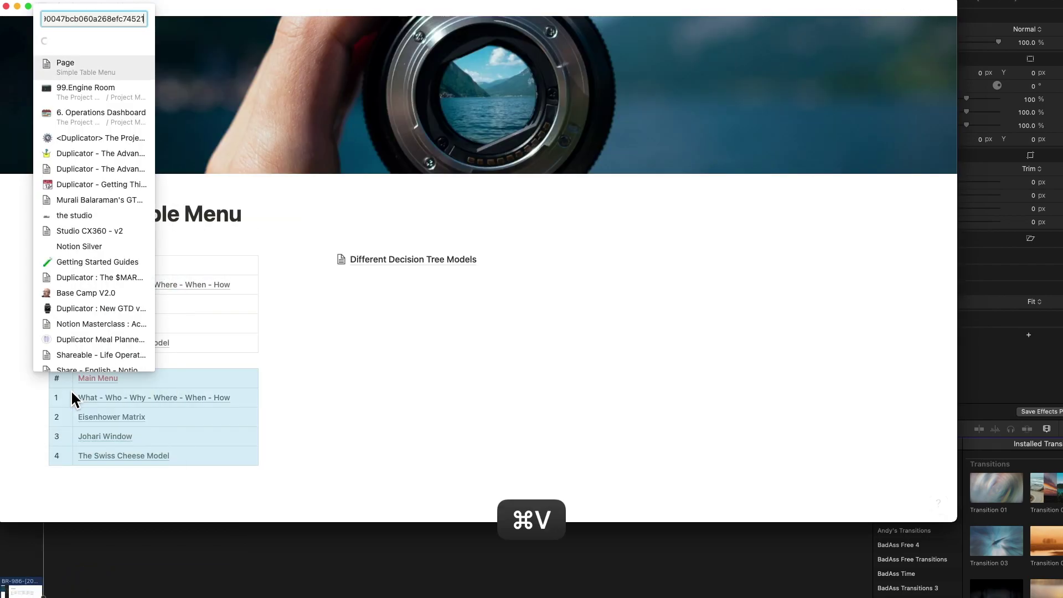
pyautogui.click(78, 357)
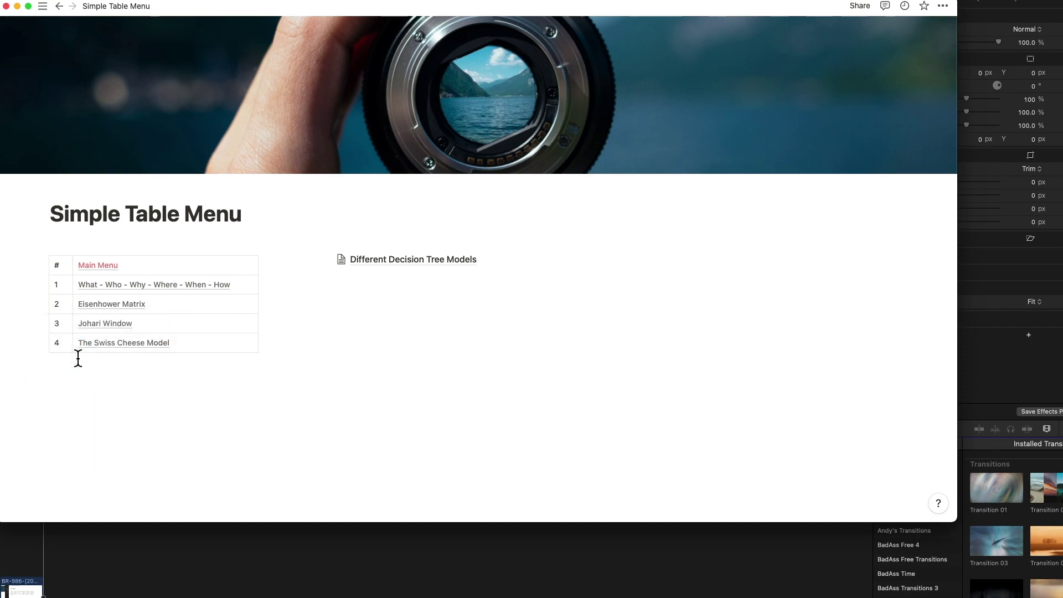
# - On the WWWWWH page, colour the What - Who - Why row text blue
pyautogui.click(129, 286)
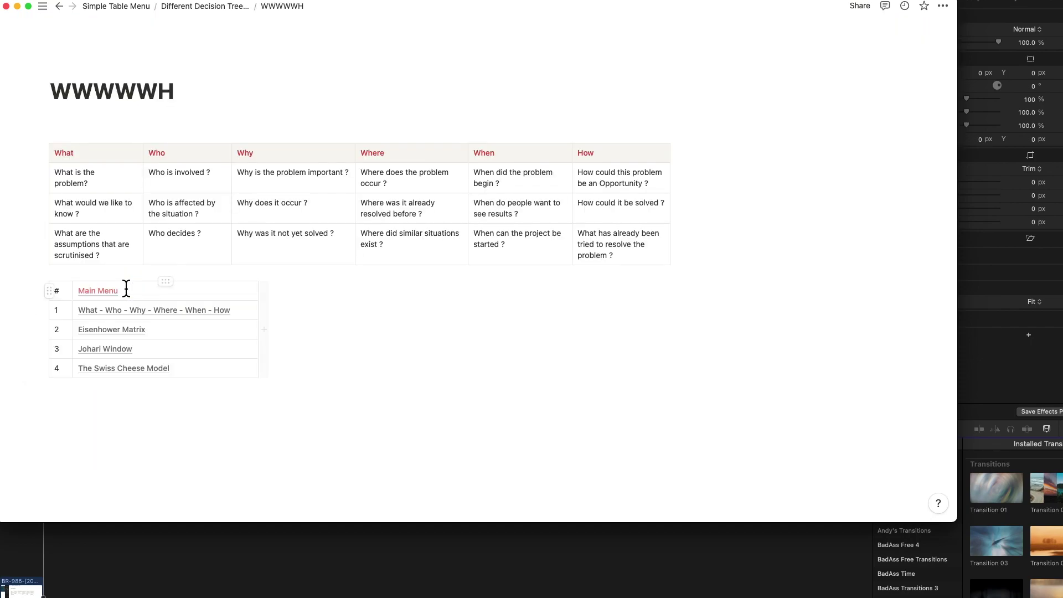
pyautogui.tripleClick(83, 173)
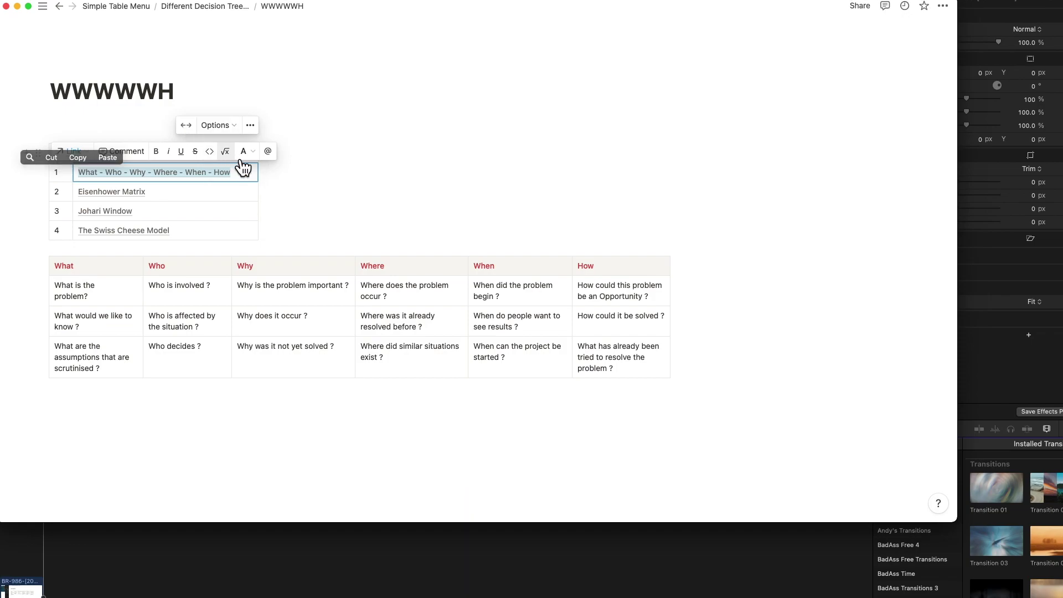
pyautogui.click(256, 151)
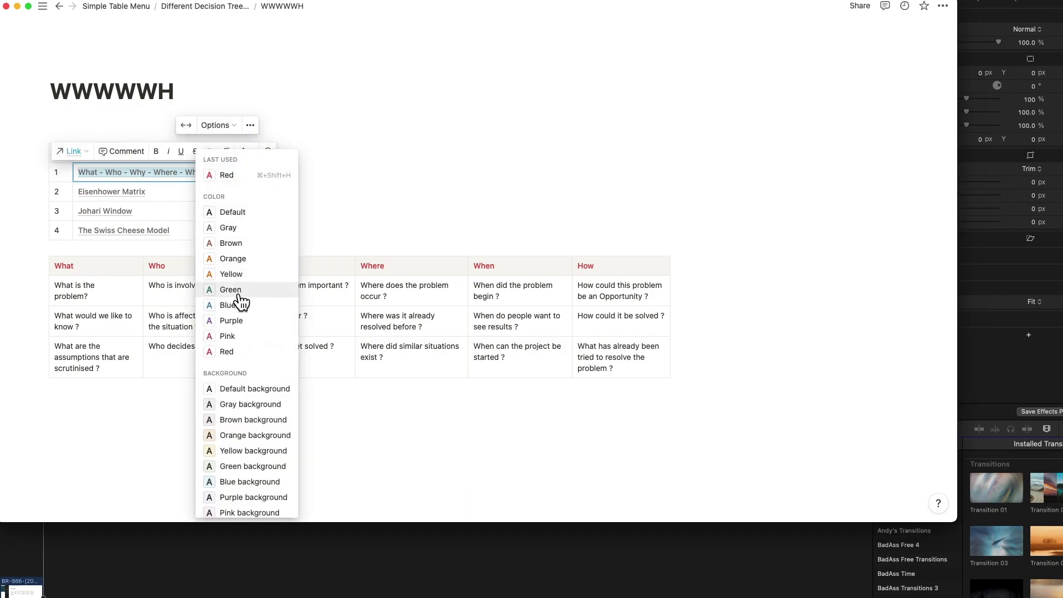
pyautogui.click(241, 310)
pyautogui.click(314, 199)
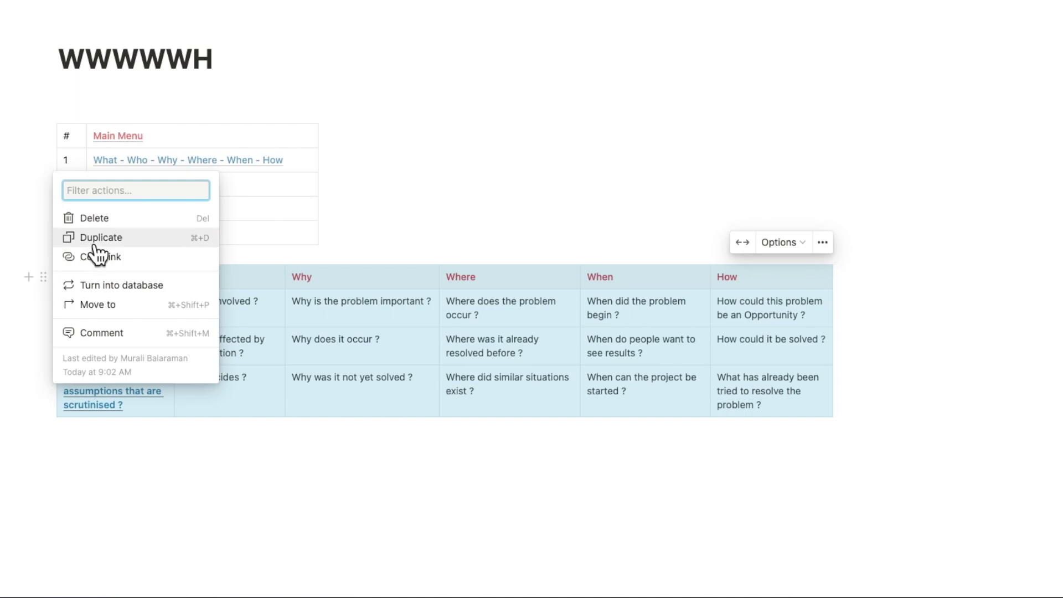
# - Duplicate the WWWWWH question table, turn the copy into a database, and enable Wrap cells
pyautogui.click(96, 246)
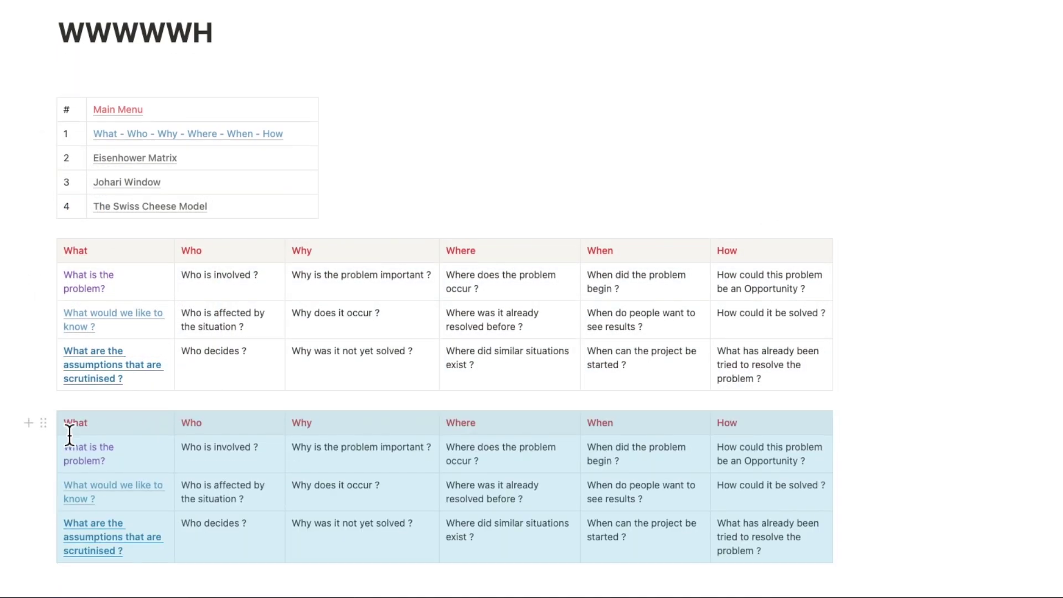
pyautogui.click(45, 424)
pyautogui.click(103, 432)
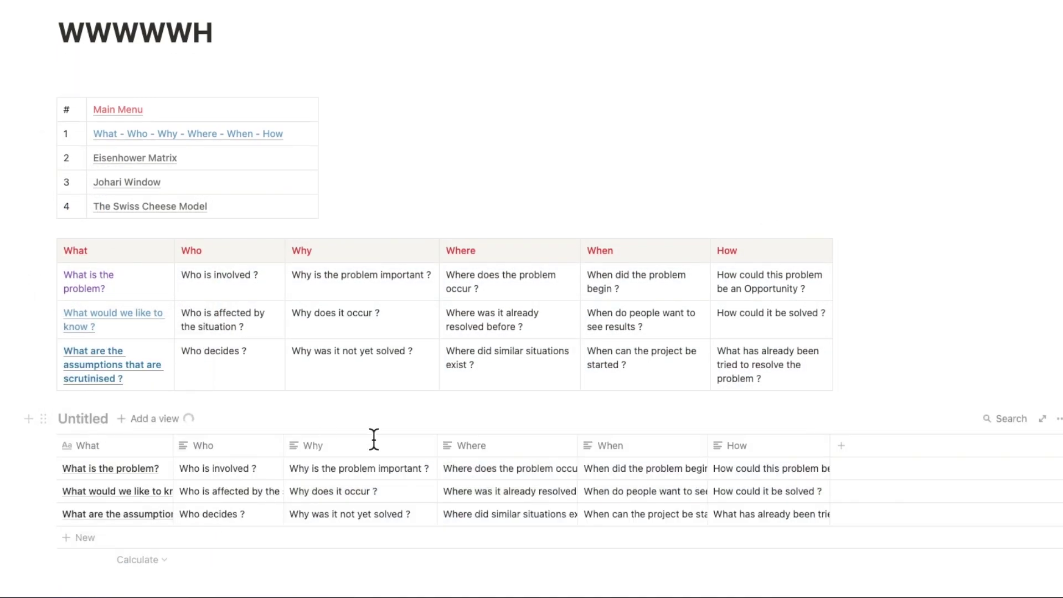
pyautogui.click(1060, 418)
pyautogui.click(1045, 517)
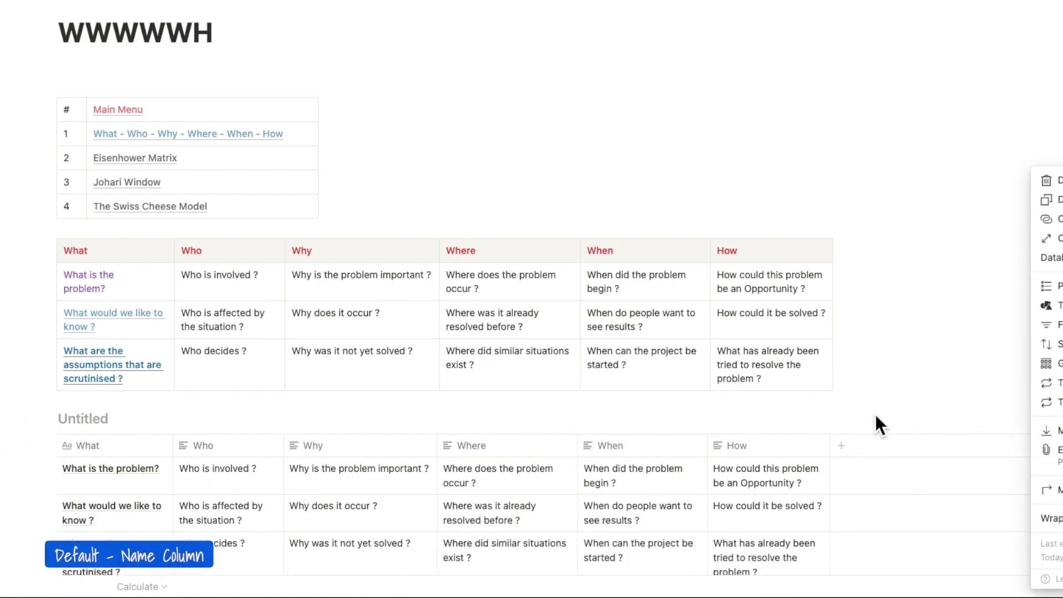
pyautogui.click(873, 422)
pyautogui.scroll(-1, 653, 387)
pyautogui.click(68, 468)
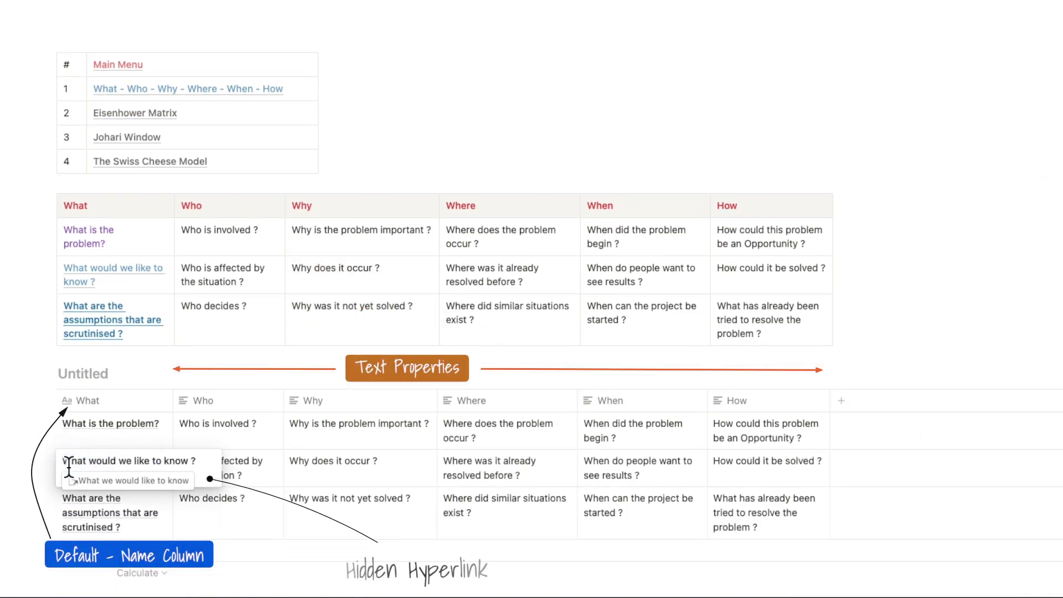
pyautogui.moveTo(68, 468); pyautogui.dragTo(204, 468)
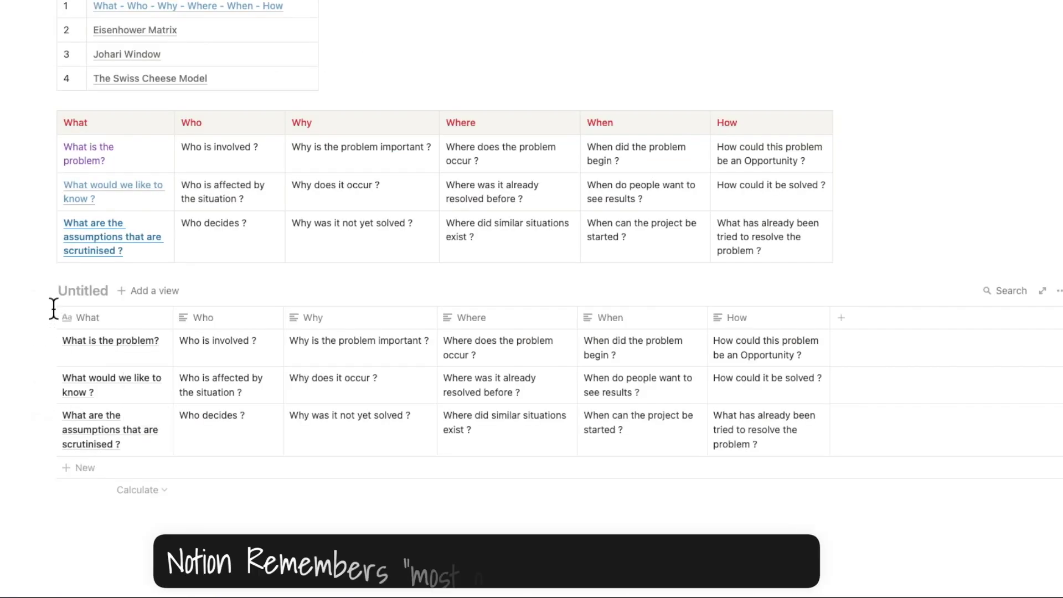
pyautogui.click(50, 292)
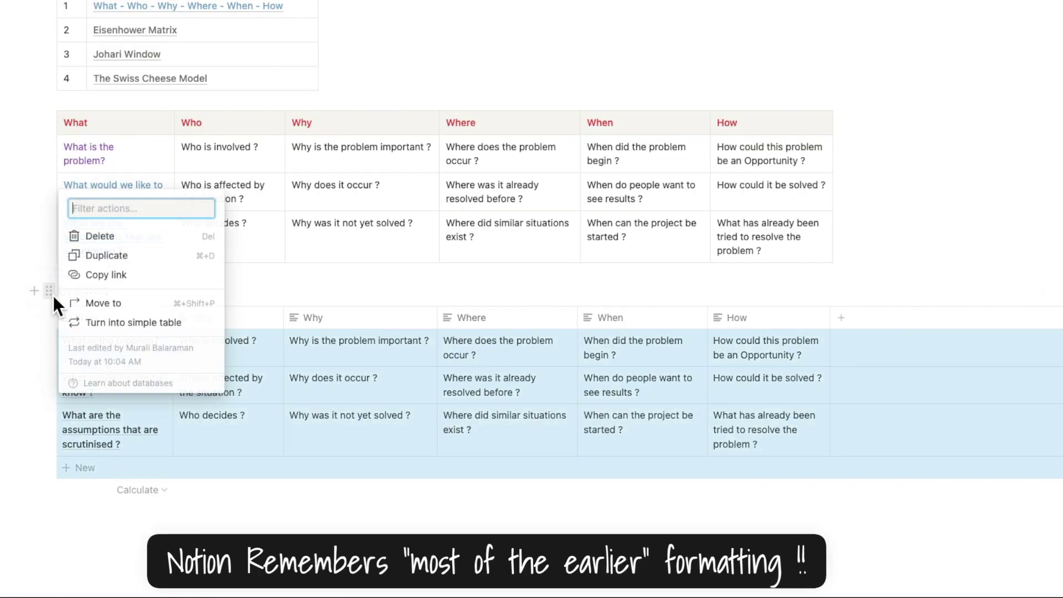
pyautogui.click(105, 323)
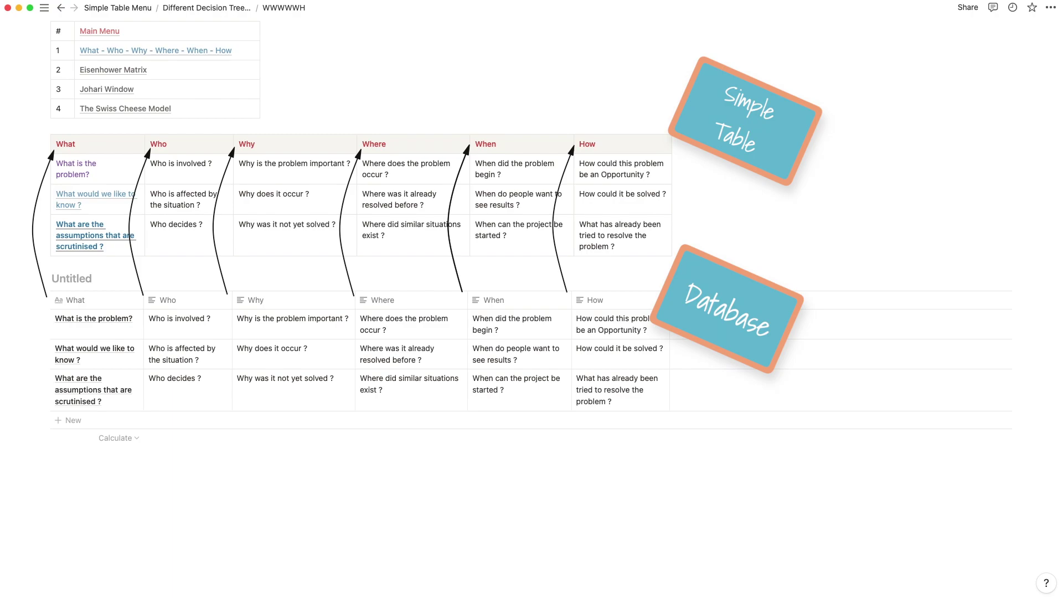
# - Delete the Formula Column and Checkbox properties from the Untitled database
pyautogui.click(46, 279)
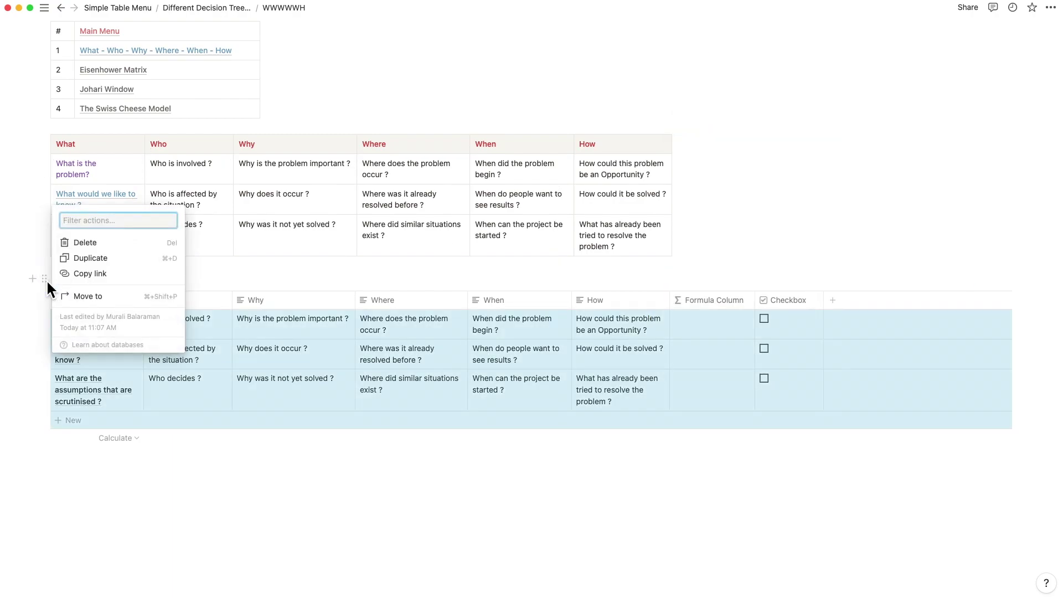
pyautogui.press('Escape')
pyautogui.click(723, 308)
pyautogui.click(693, 508)
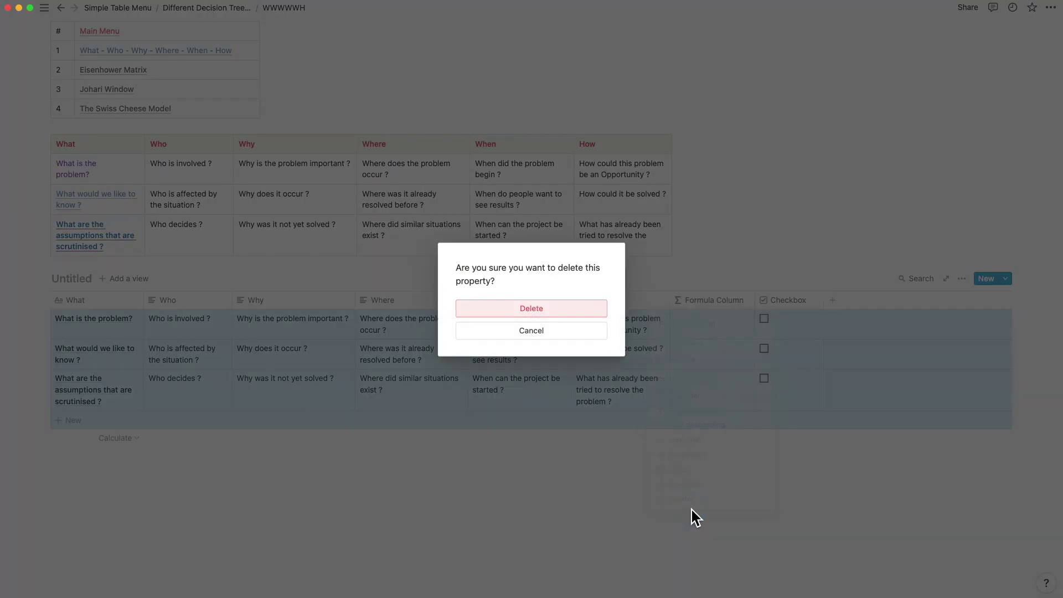
pyautogui.click(576, 316)
pyautogui.click(710, 313)
pyautogui.click(685, 500)
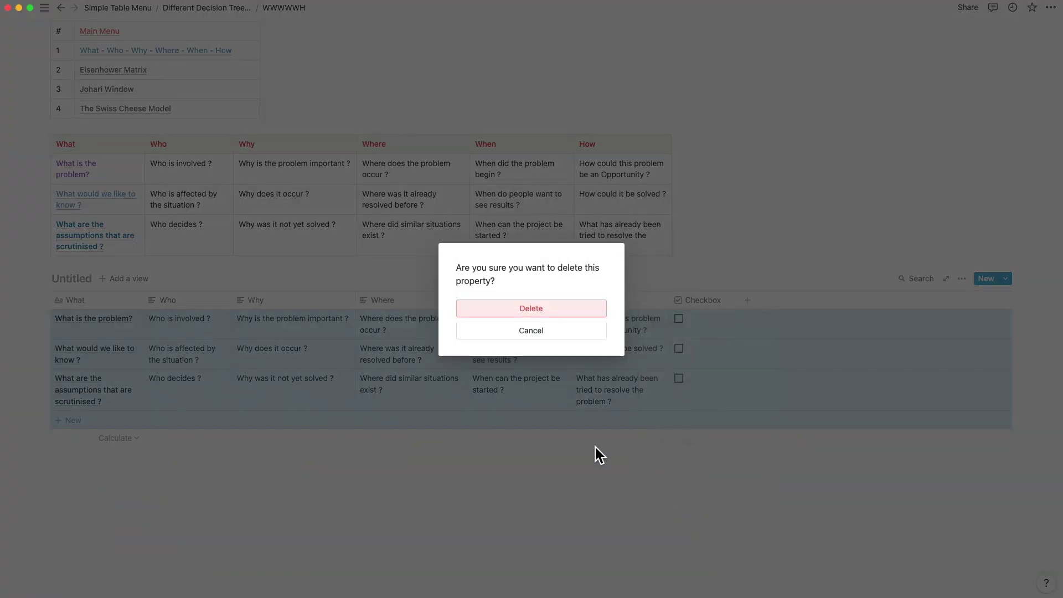
pyautogui.click(519, 314)
pyautogui.click(48, 280)
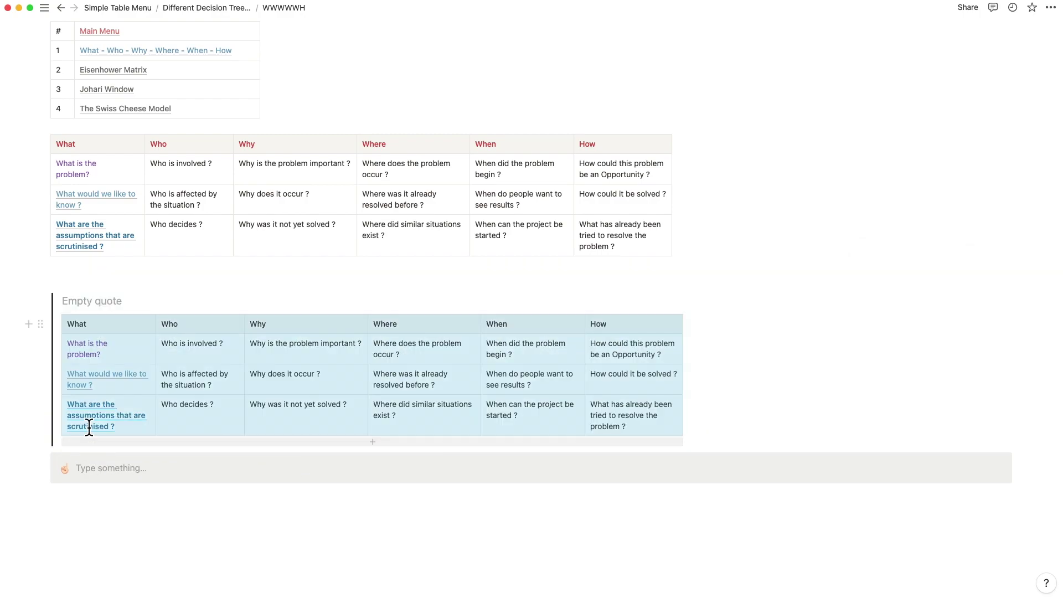
# - Drag the table into a callout and template button, then add a 'Template' template containing a table
pyautogui.moveTo(47, 330); pyautogui.dragTo(109, 478)
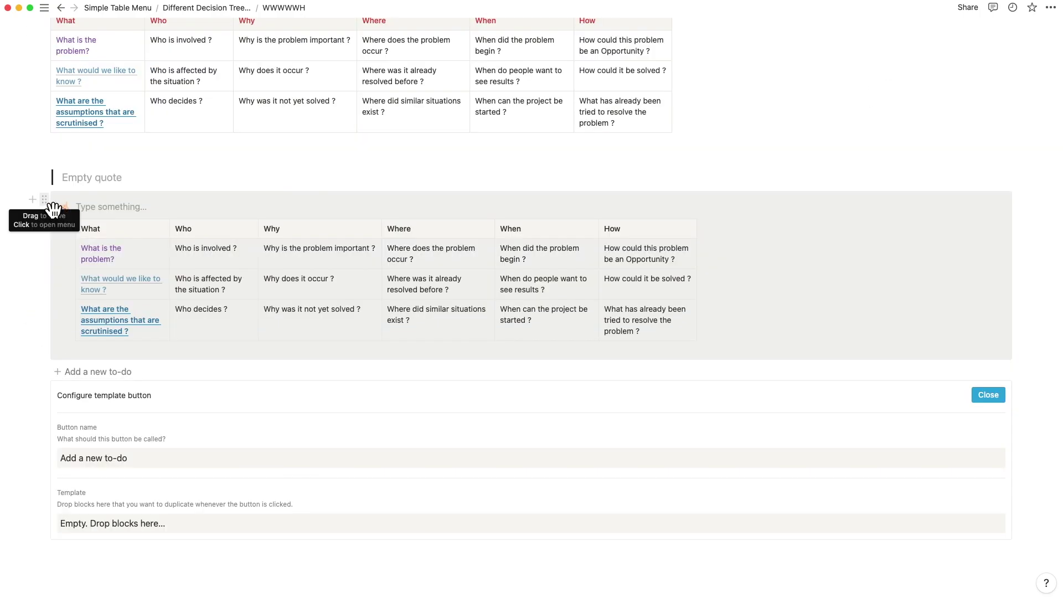
pyautogui.moveTo(47, 209); pyautogui.dragTo(95, 513)
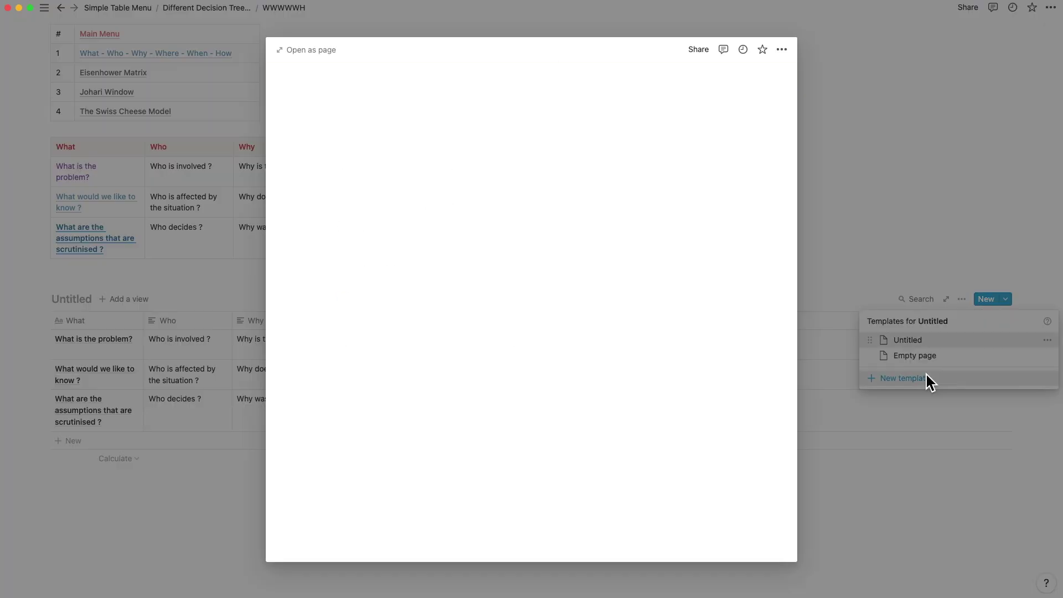
pyautogui.write('Template')
pyautogui.press('Return')
pyautogui.write('/')
pyautogui.click(391, 556)
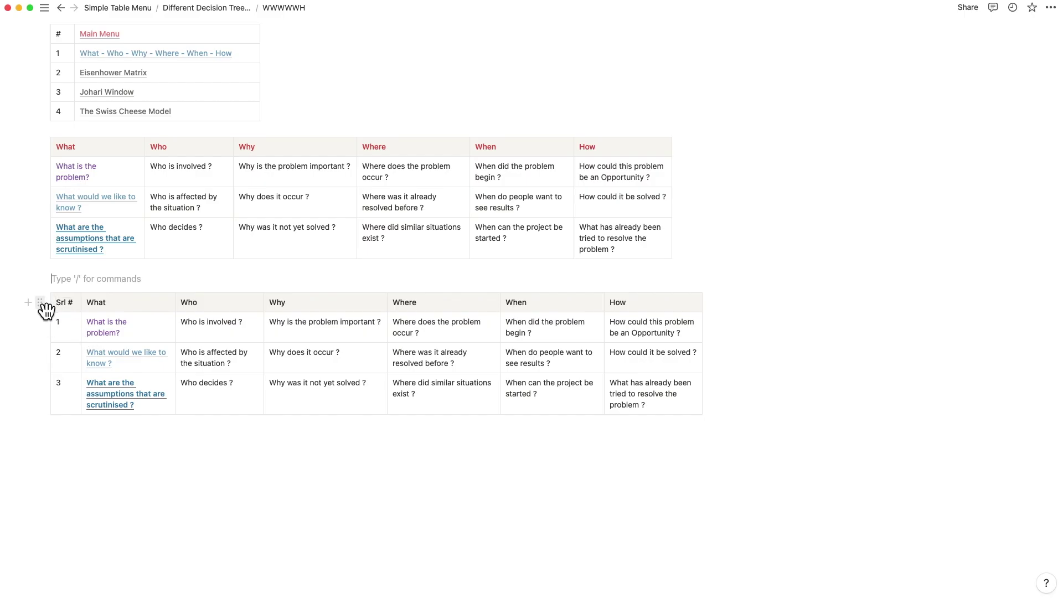
# - Turn the simple table into a database with Wrap cells on, widening the first column to show Srl #
pyautogui.click(40, 304)
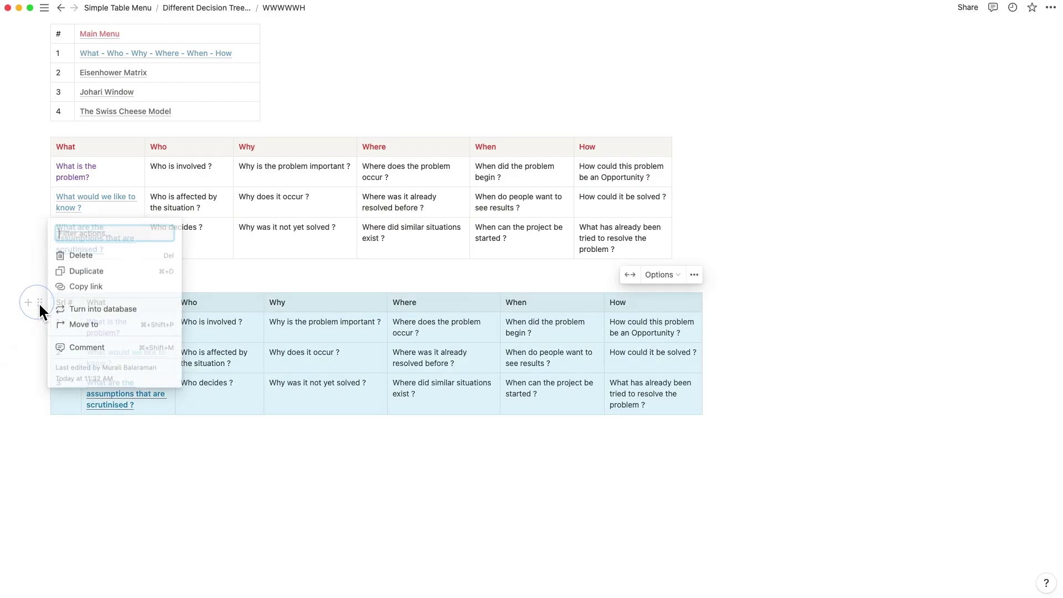
pyautogui.click(86, 309)
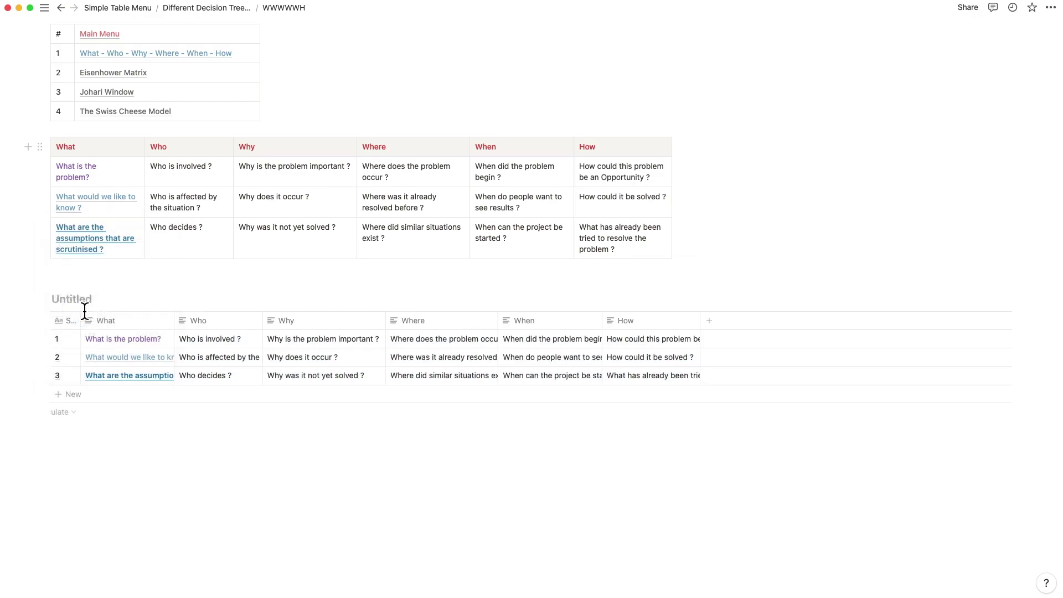
pyautogui.click(962, 299)
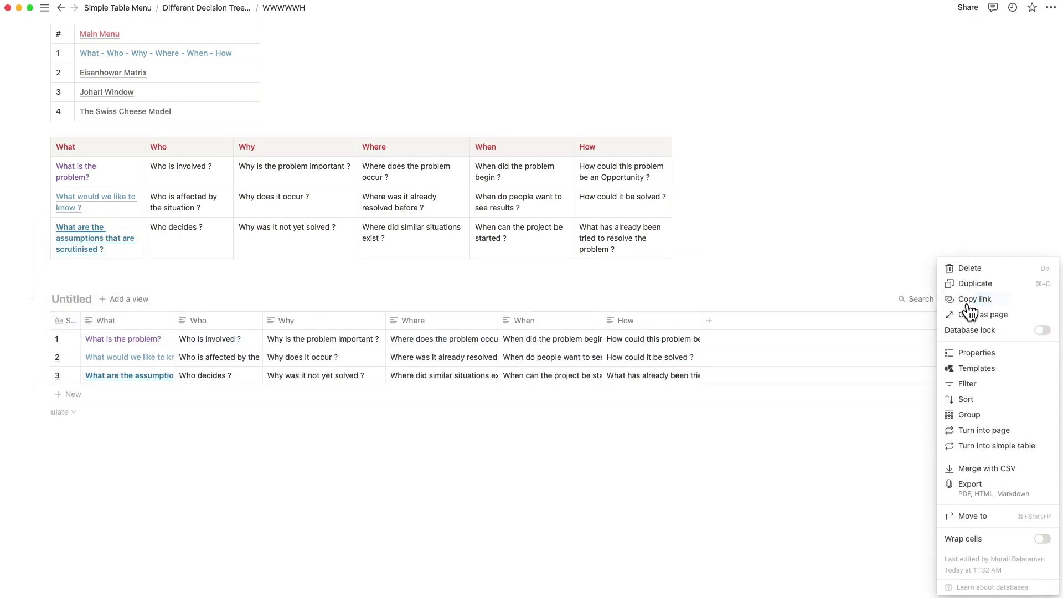
pyautogui.click(1043, 539)
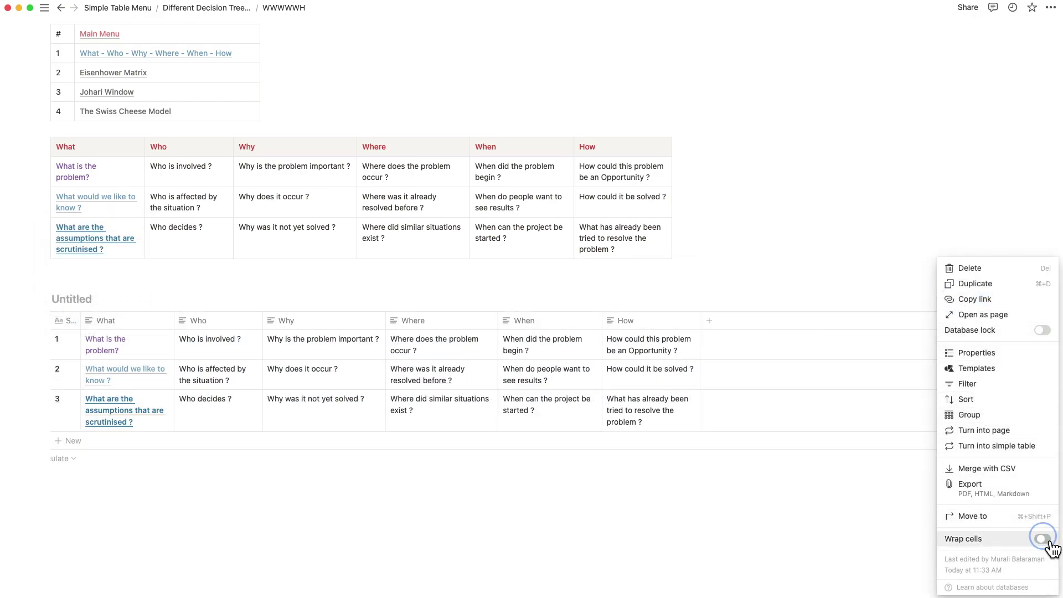
pyautogui.click(79, 317)
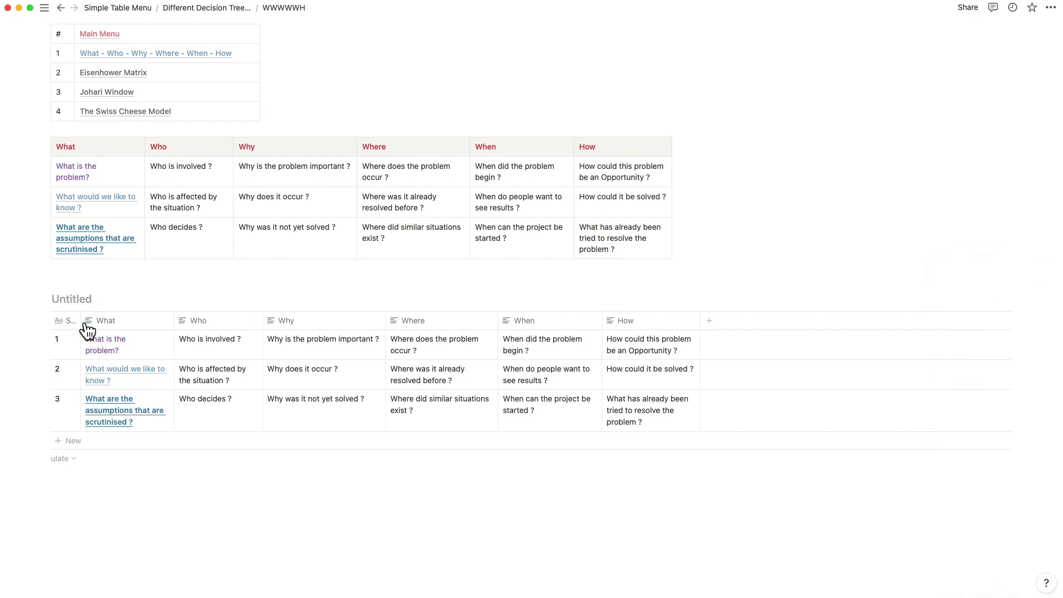
pyautogui.moveTo(85, 322); pyautogui.dragTo(110, 322)
pyautogui.press('Escape')
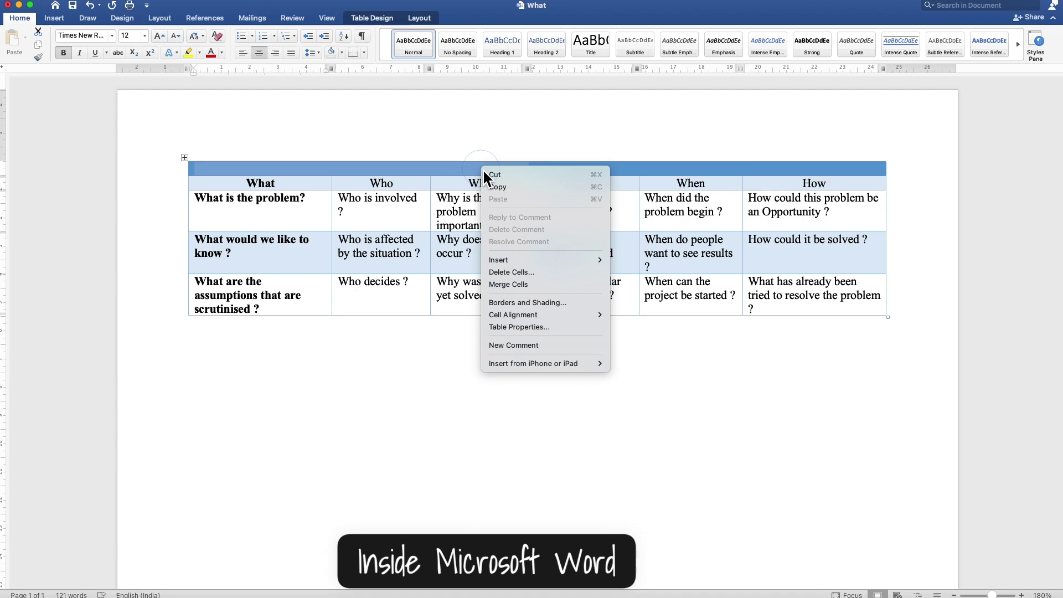
# - Merge the top header cells into What – Who - Why and Where – When - Why groups
pyautogui.click(500, 284)
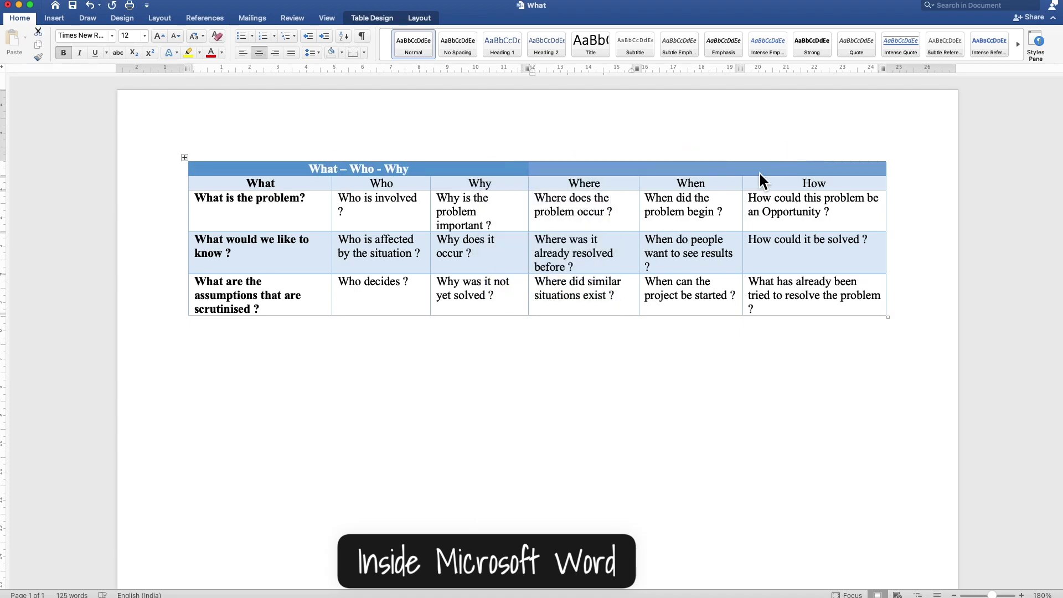
pyautogui.click(709, 167)
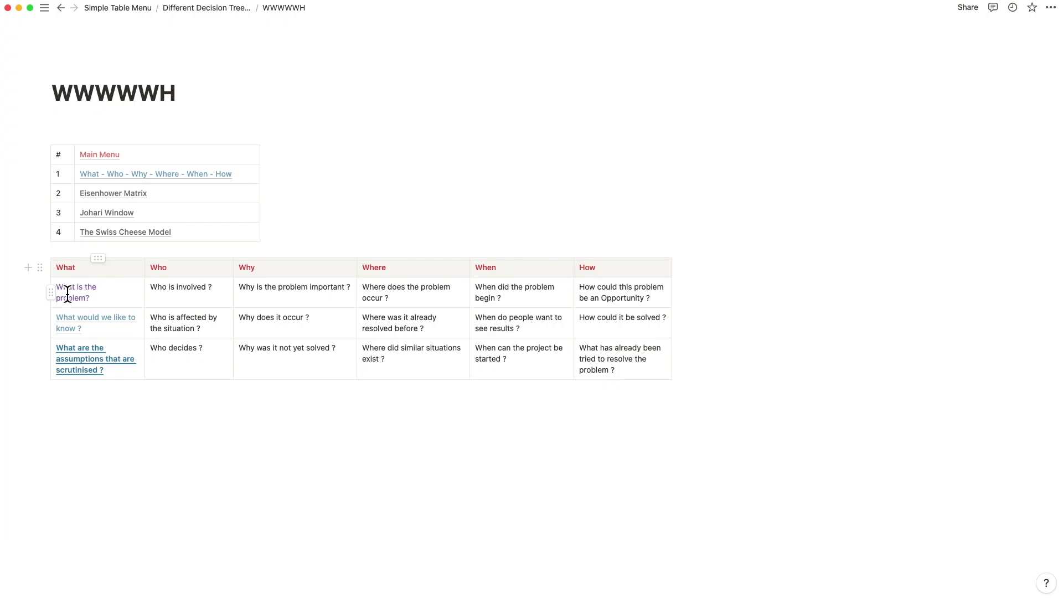
# - Reply 'This is another comment' on the What is the problem? cell's comment thread
pyautogui.click(102, 265)
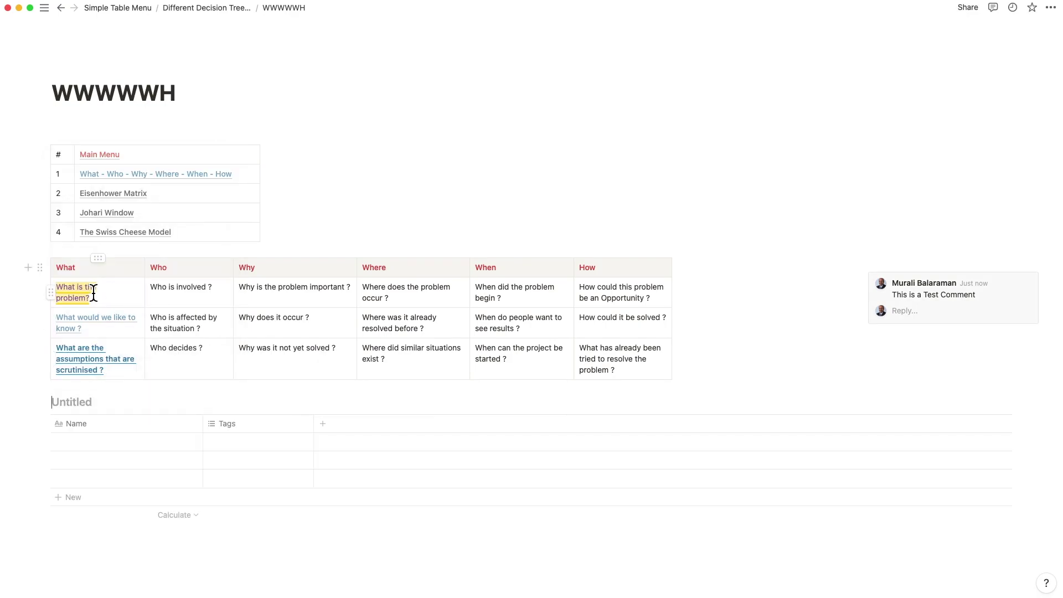
pyautogui.click(941, 311)
pyautogui.write('This is another comment')
pyautogui.press('Return')
# - Add an 'Expand on who decides' comment to the Who decides ? cell
pyautogui.press('super+shift+m')
pyautogui.write('E')
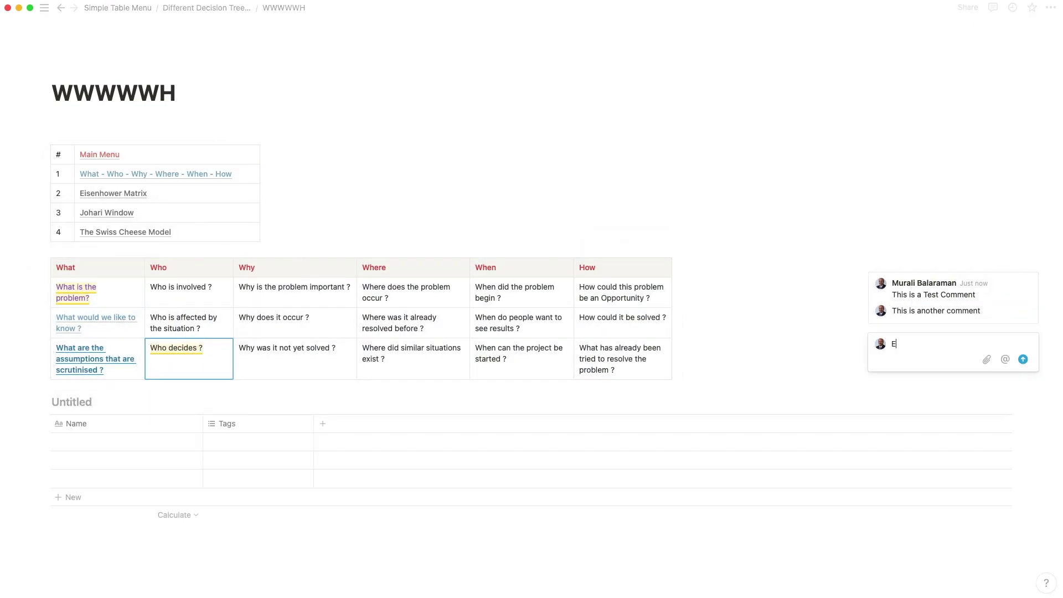
pyautogui.click(1023, 360)
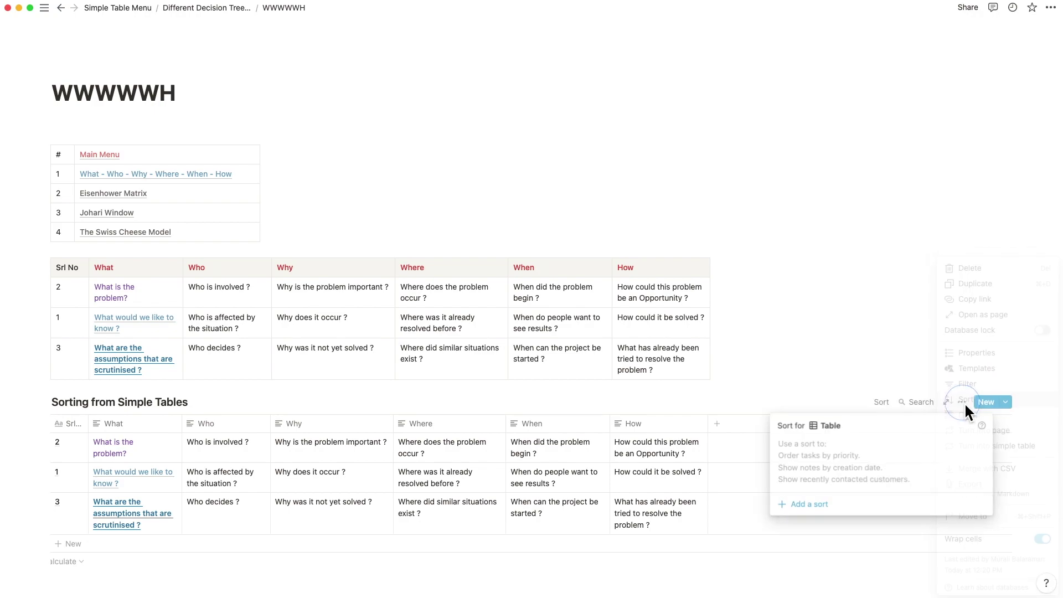
# - Sort the copy by Srl No ascending, convert and delete it, then drag row 1 above row 2
pyautogui.click(827, 505)
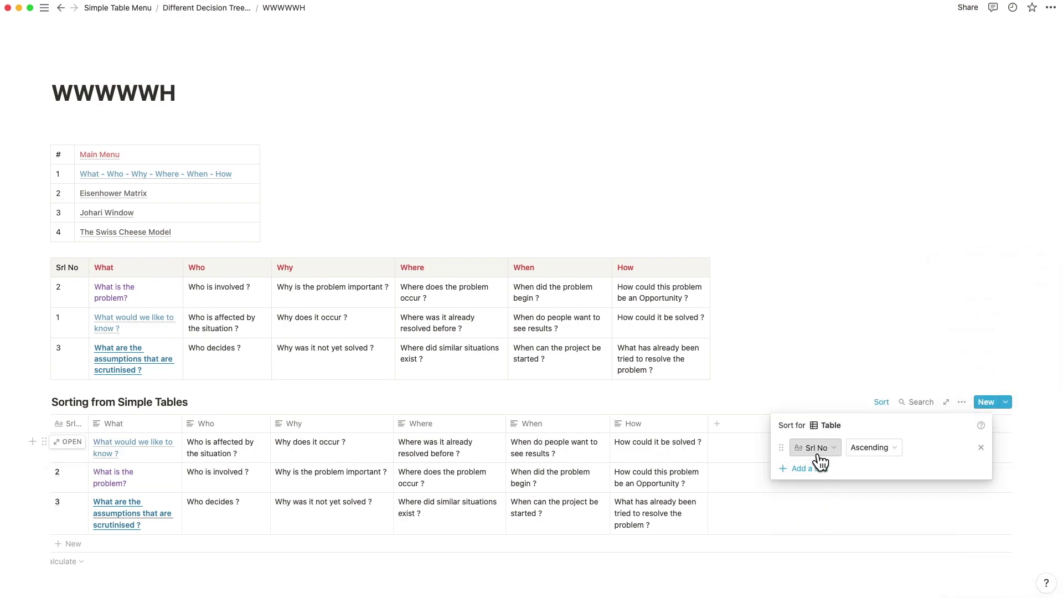
pyautogui.click(796, 390)
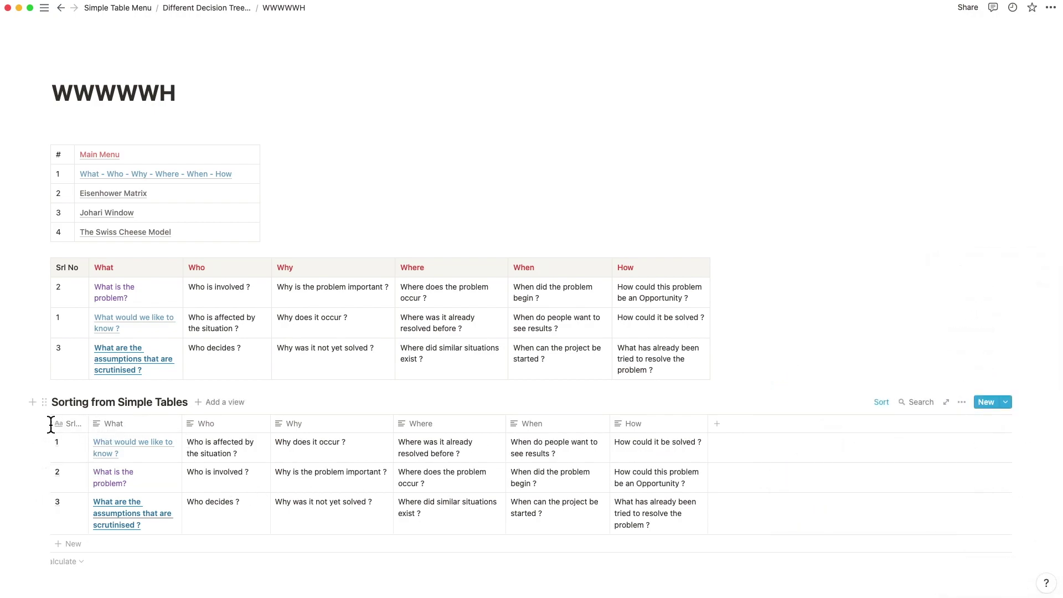
pyautogui.click(45, 402)
pyautogui.click(95, 427)
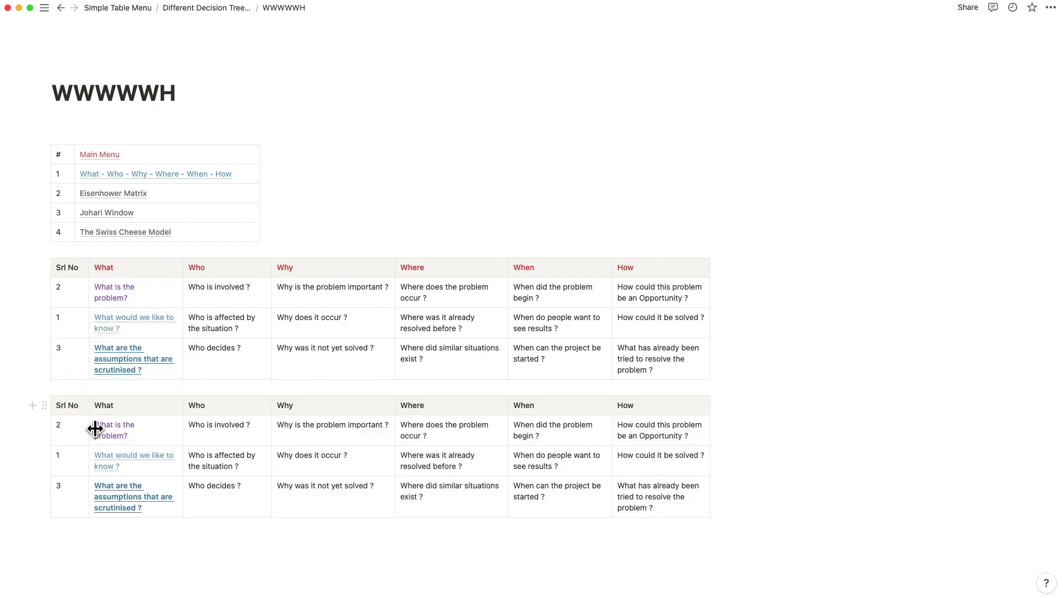
pyautogui.press('Delete')
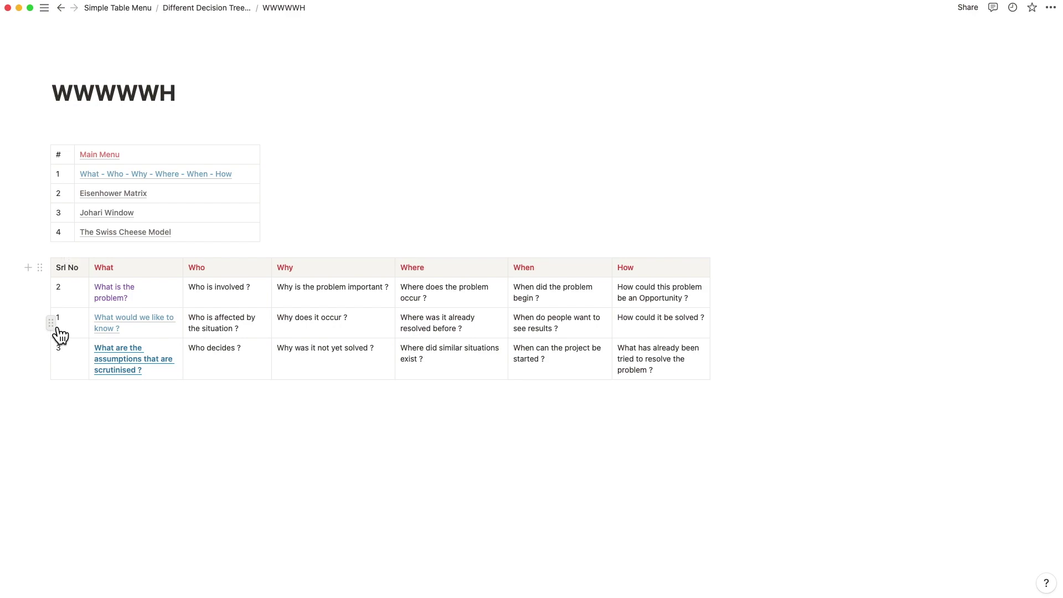
pyautogui.moveTo(51, 322); pyautogui.dragTo(59, 294)
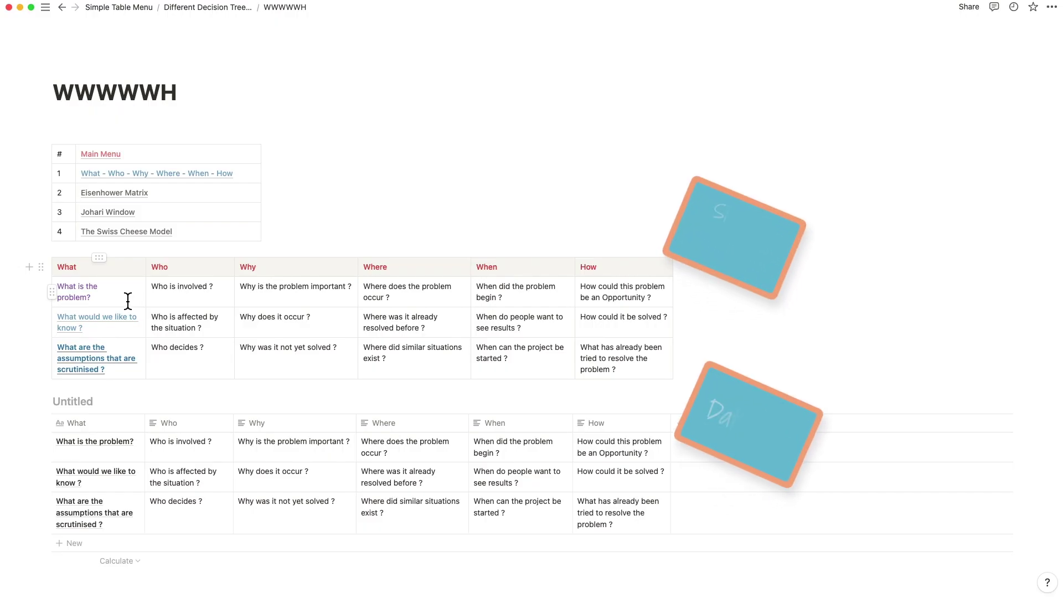
pyautogui.click(139, 332)
pyautogui.click(107, 257)
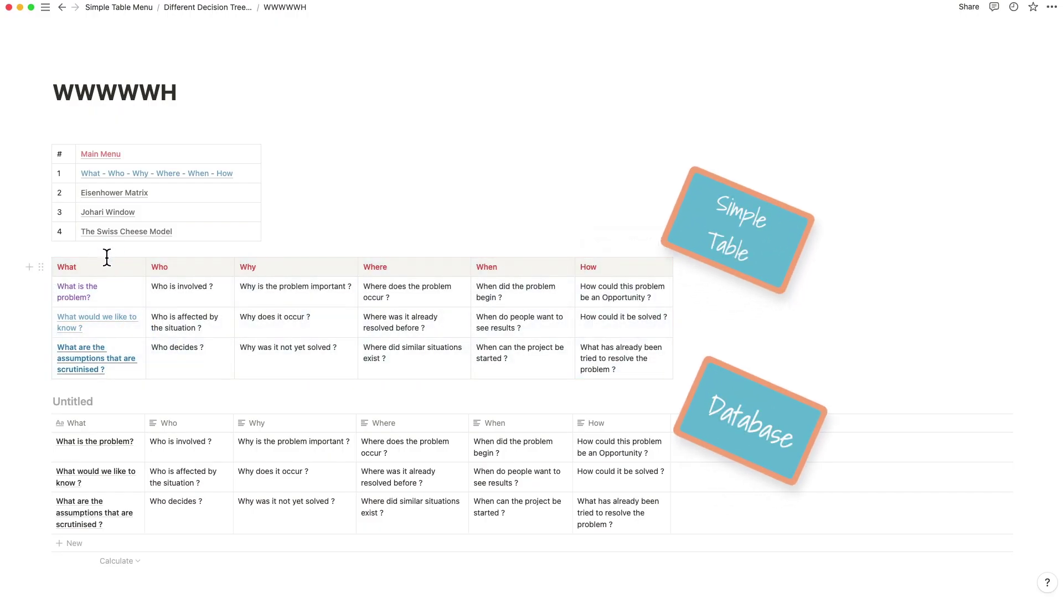
pyautogui.click(99, 257)
pyautogui.click(52, 290)
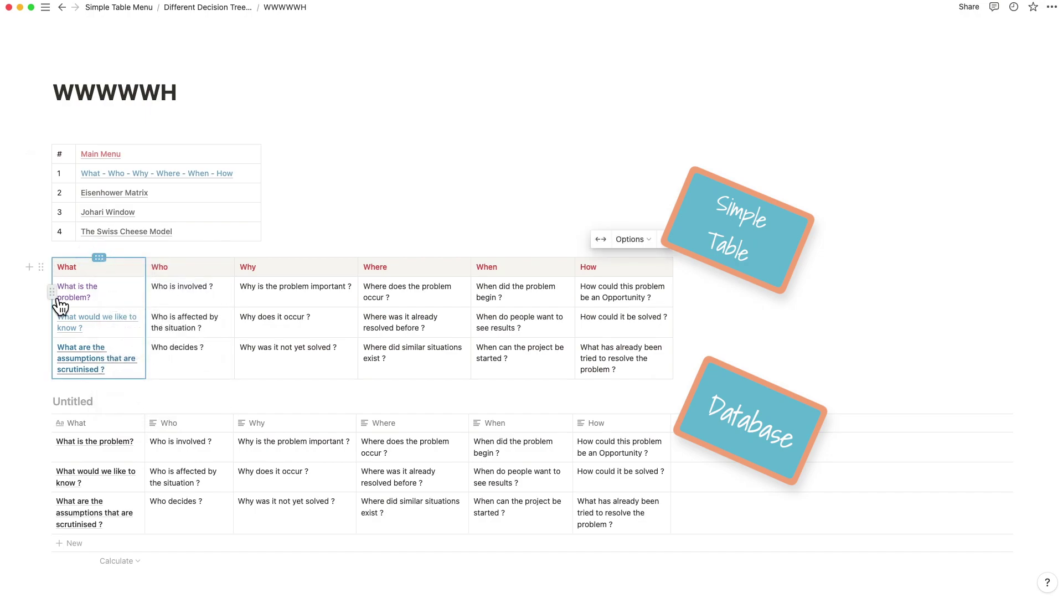
pyautogui.click(52, 290)
pyautogui.moveTo(79, 454); pyautogui.dragTo(596, 506)
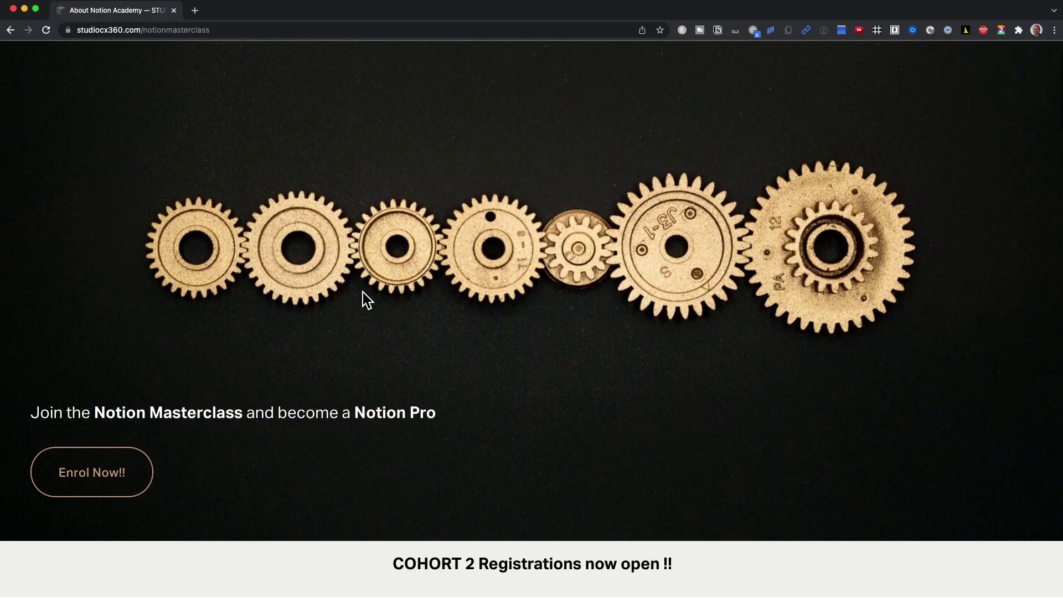
# - Scroll the curriculum, expanding Modules 5, 6 and 9, down to the FAQ section
pyautogui.scroll(-10, 363, 294)
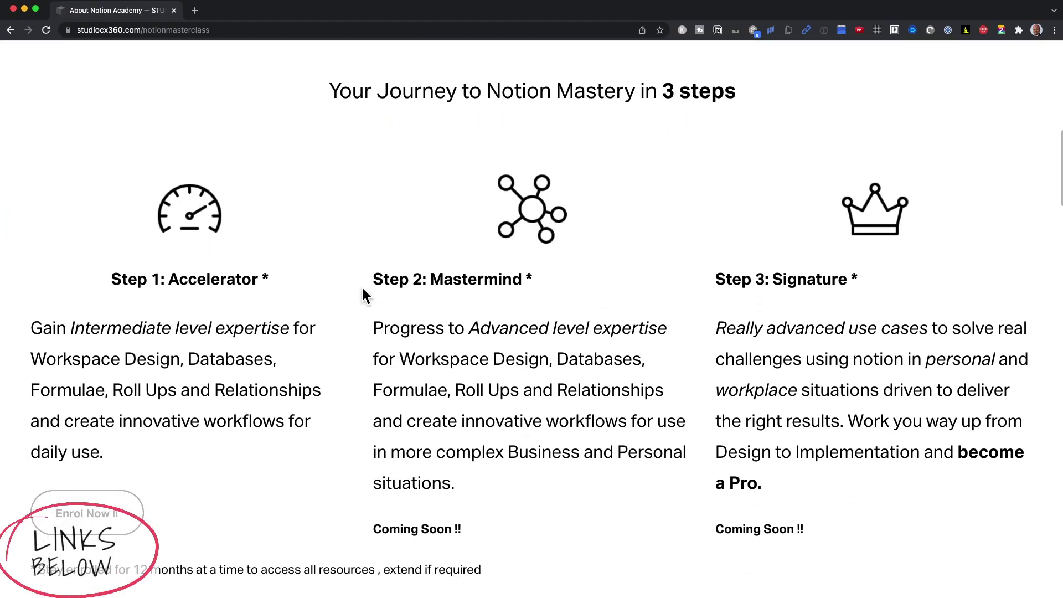
pyautogui.scroll(-15, 363, 295)
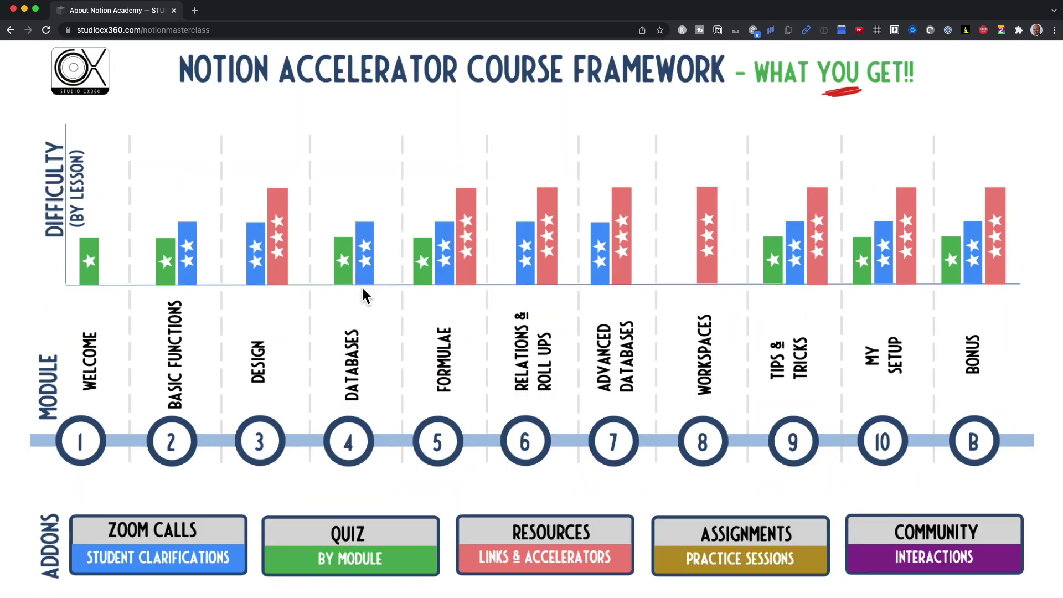
pyautogui.scroll(-10, 362, 289)
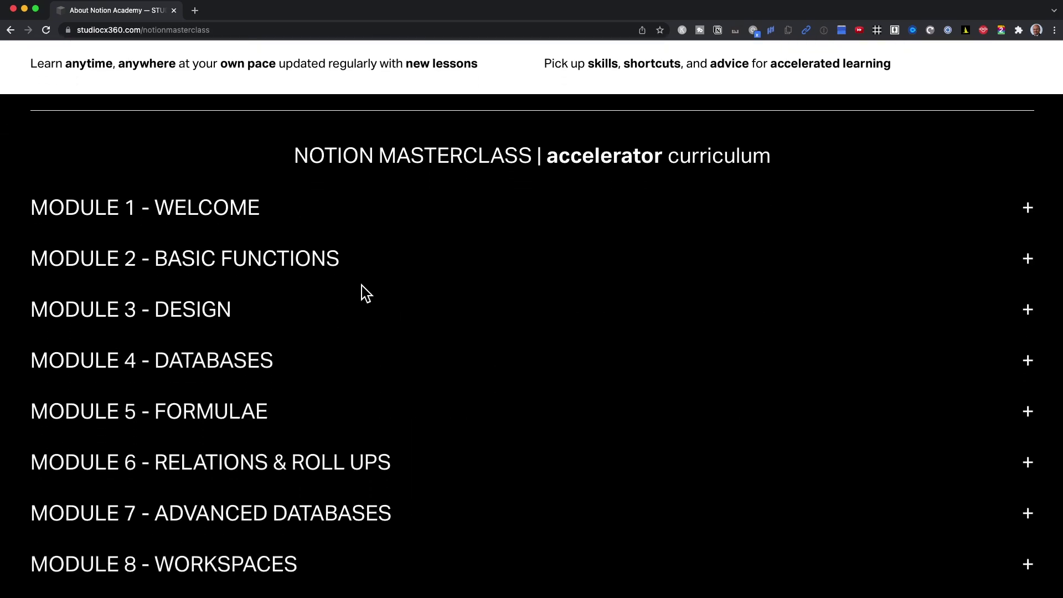
pyautogui.scroll(-3, 361, 288)
pyautogui.click(1028, 334)
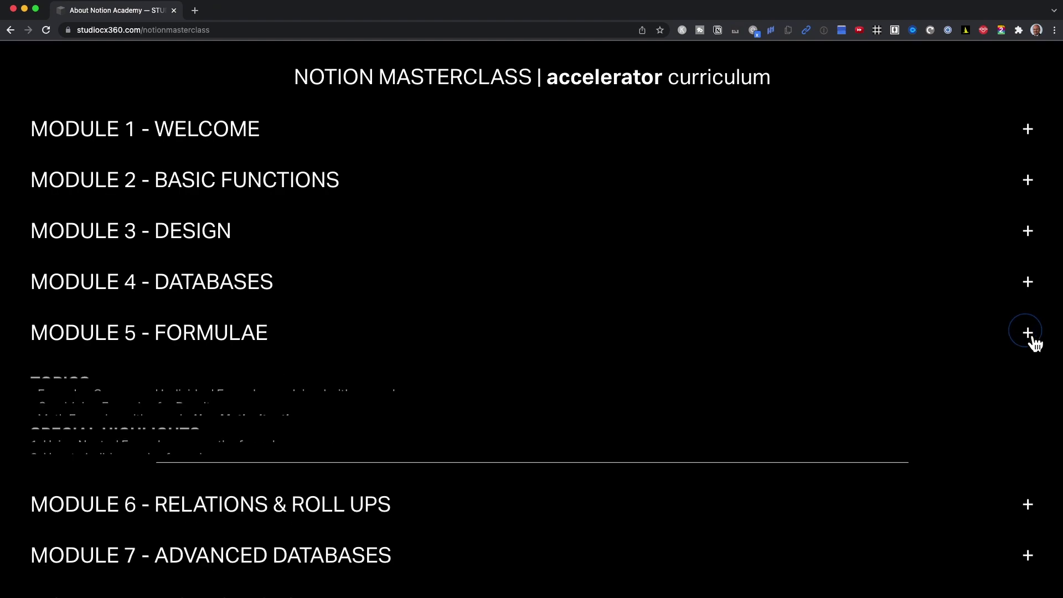
pyautogui.scroll(-8, 690, 352)
pyautogui.click(1025, 451)
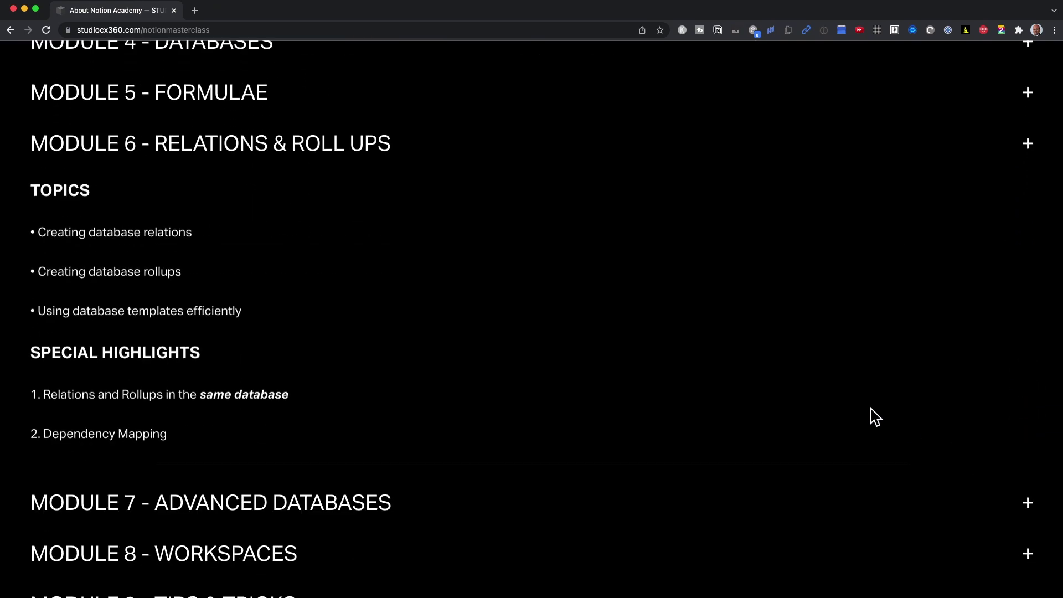
pyautogui.scroll(-5, 779, 356)
pyautogui.click(1030, 502)
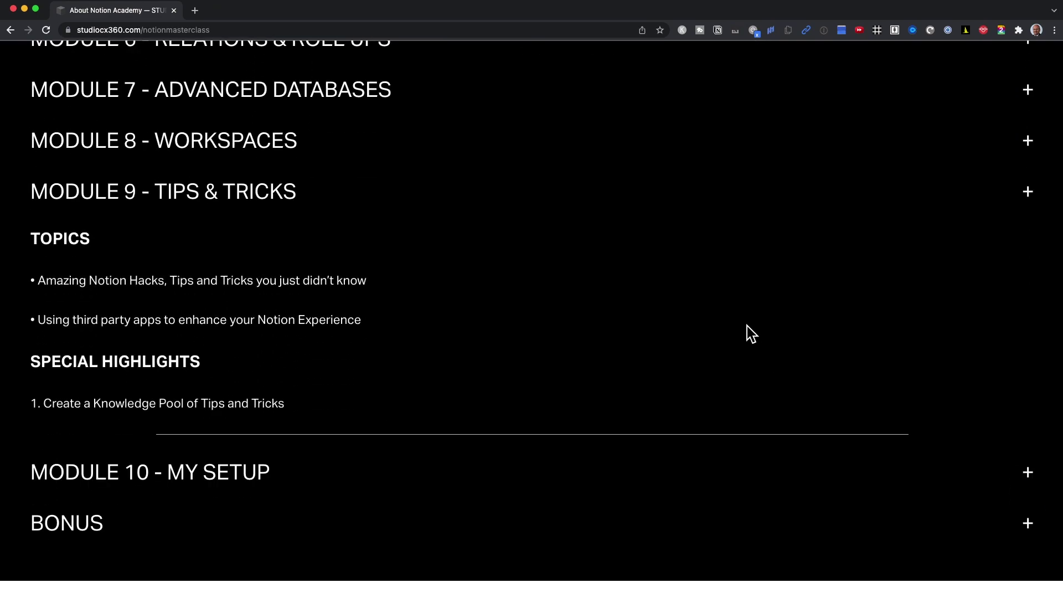
pyautogui.scroll(-10, 747, 327)
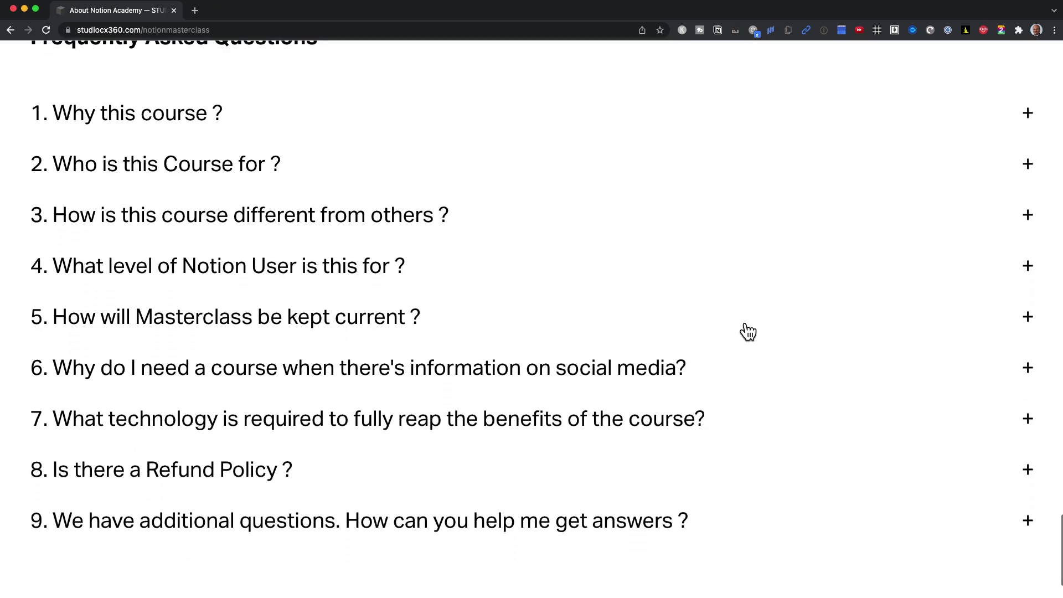
# - Scroll the Shop Notion store from The Project Manager ToolBox to GTD for Students and the footer
pyautogui.scroll(-4, 747, 331)
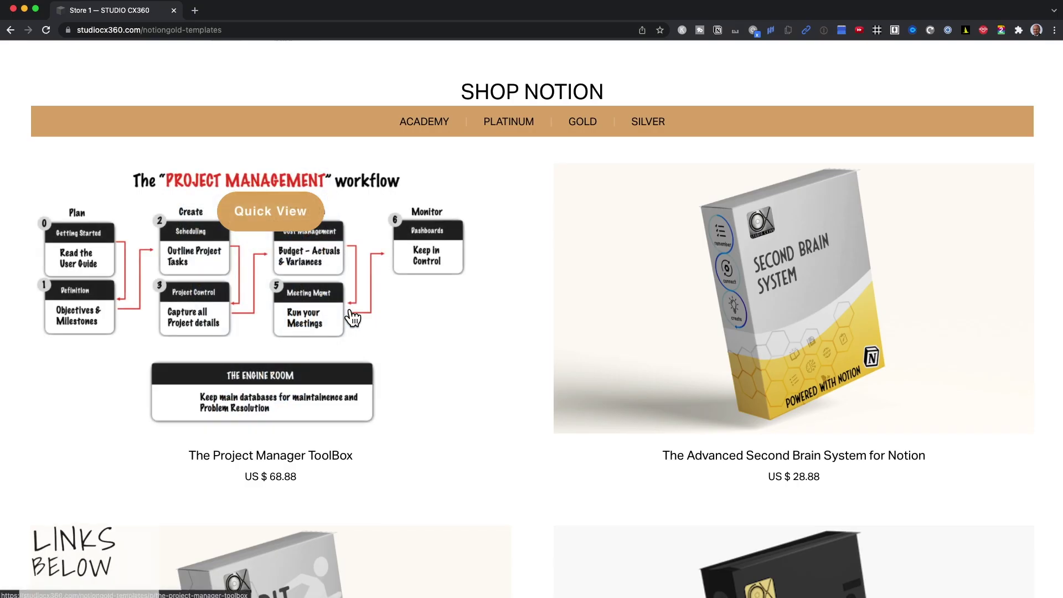
pyautogui.scroll(-5, 609, 468)
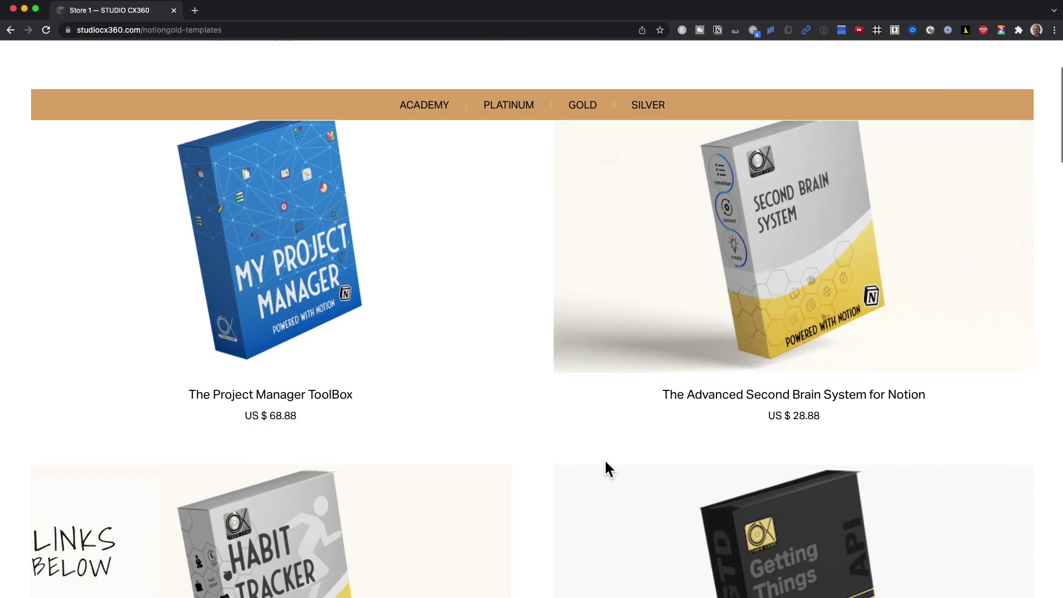
pyautogui.scroll(-6, 419, 437)
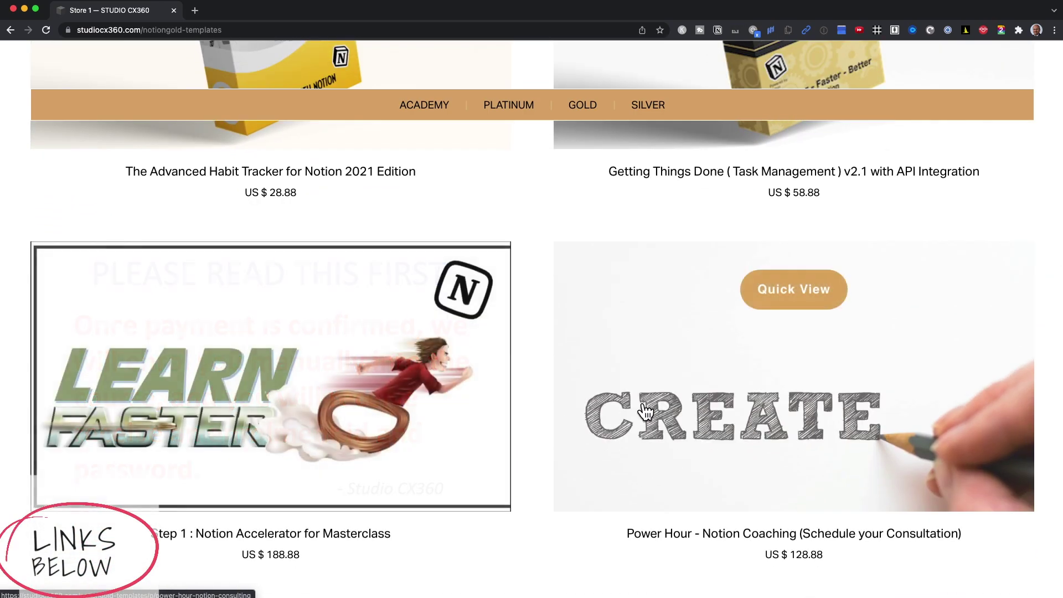
pyautogui.scroll(-6, 734, 414)
pyautogui.scroll(-7, 734, 414)
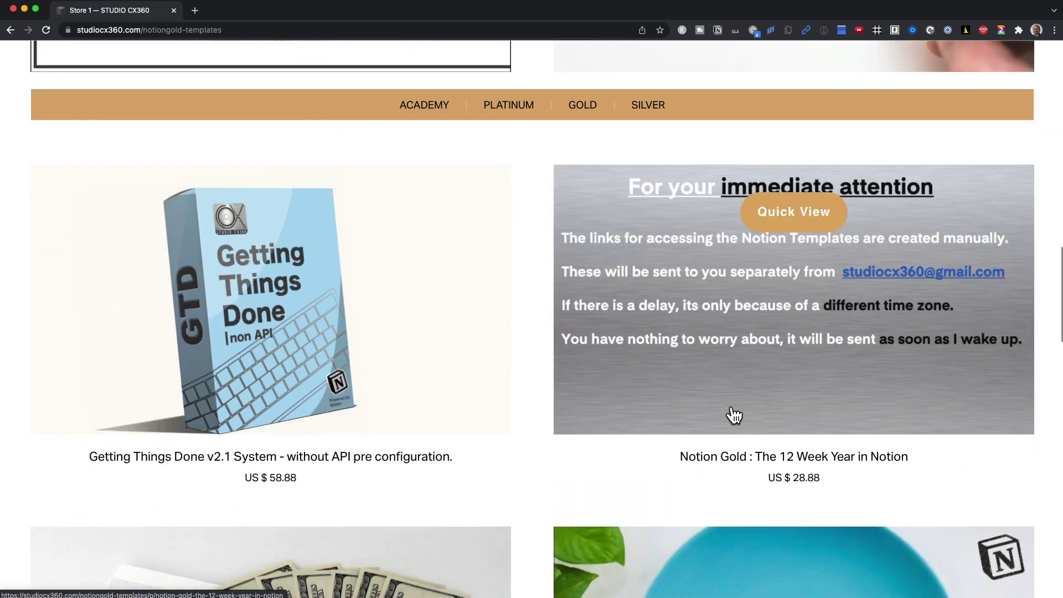
pyautogui.scroll(-9, 589, 483)
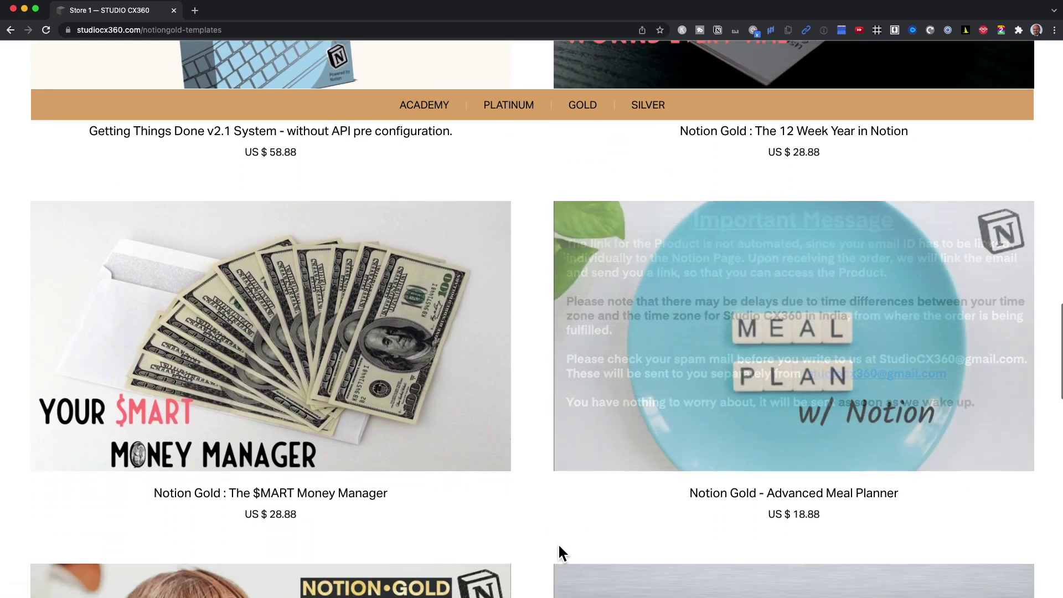
pyautogui.scroll(-11, 554, 527)
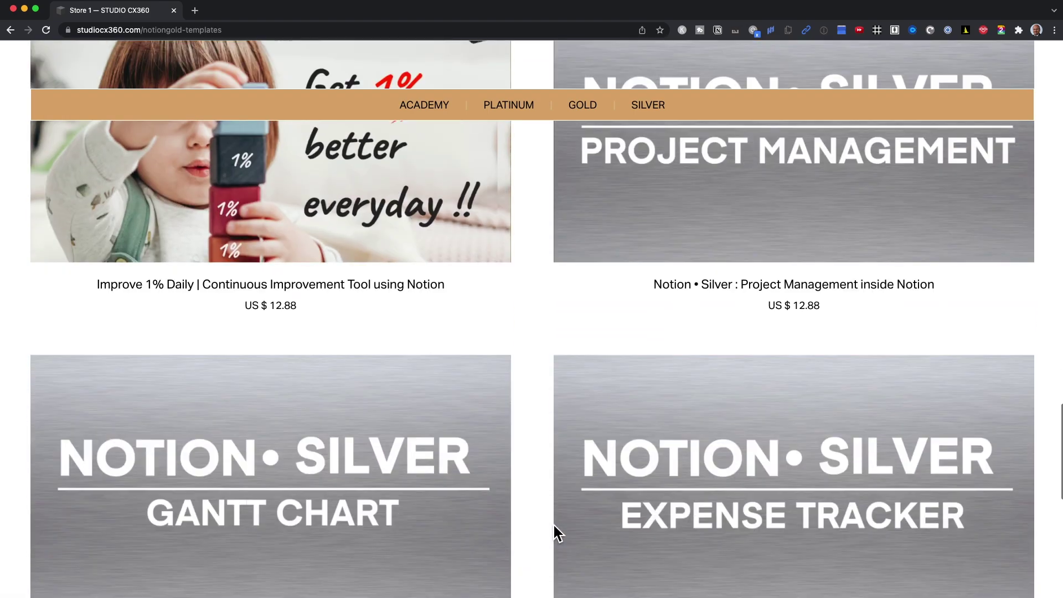
pyautogui.scroll(-2, 553, 523)
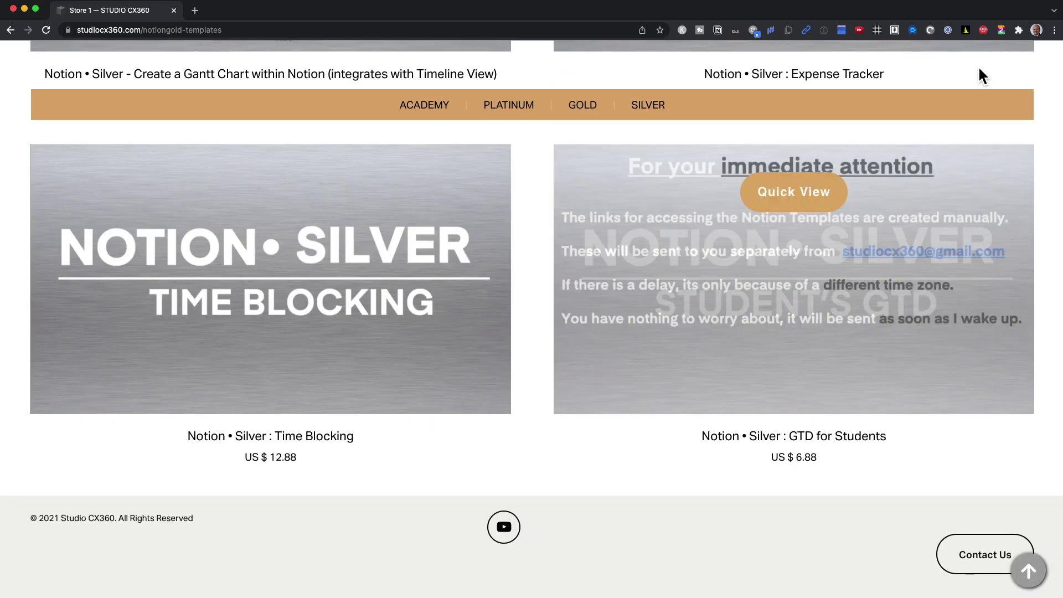